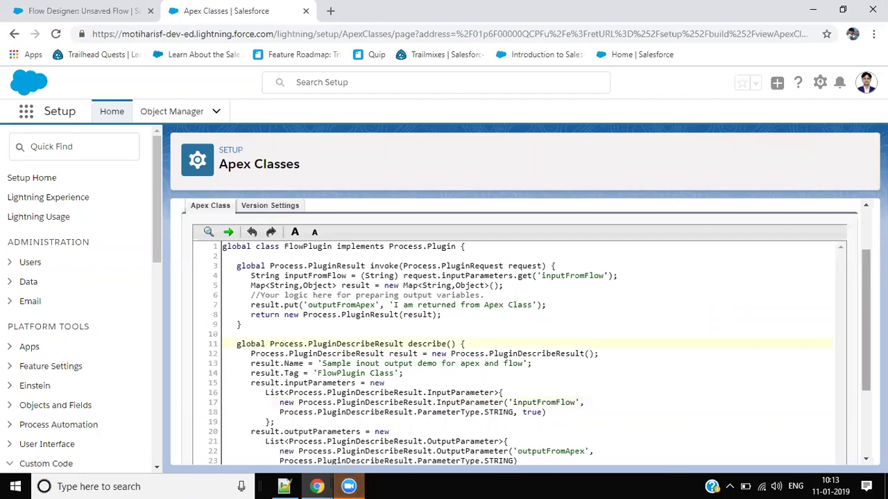
Examine how the invoke method of the FlowPlugin class reads the inputFromFlow parameter from the request
{"action": "scroll", "coordinate": [866, 319], "scroll_direction": "down", "scroll_amount": 1}
{"action": "scroll", "coordinate": [866, 319], "scroll_direction": "up", "scroll_amount": 1}
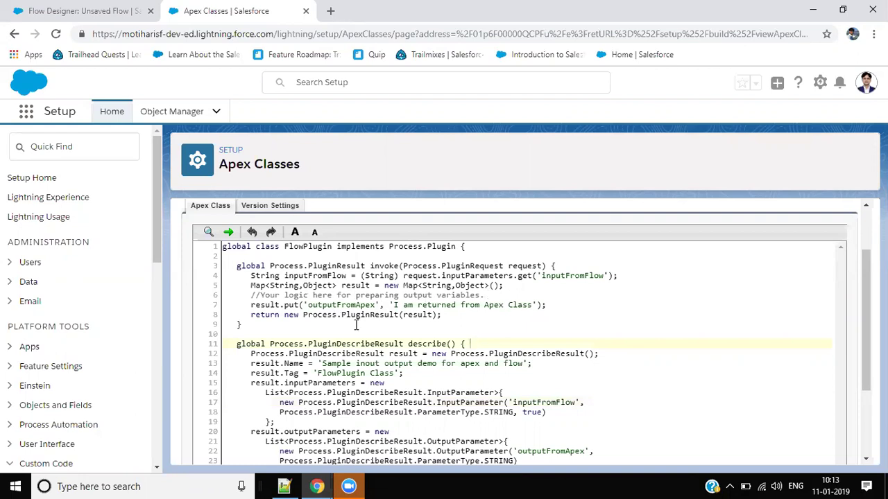
{"action": "scroll", "coordinate": [842, 234], "scroll_direction": "down", "scroll_amount": 2}
{"action": "scroll", "coordinate": [842, 234], "scroll_direction": "up", "scroll_amount": 2}
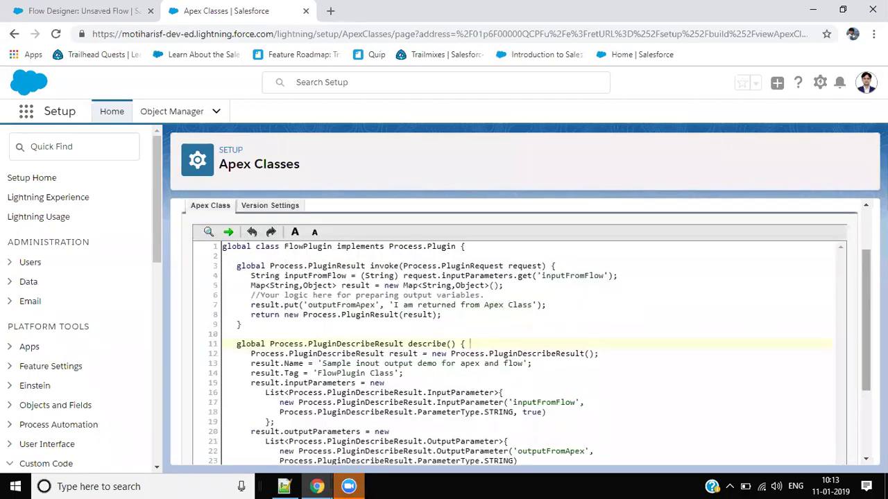
{"action": "scroll", "coordinate": [481, 316], "scroll_direction": "down", "scroll_amount": 2}
{"action": "left_click", "coordinate": [404, 303]}
{"action": "left_click_drag", "start_coordinate": [251, 264], "coordinate": [493, 265]}
{"action": "left_click", "coordinate": [530, 257]}
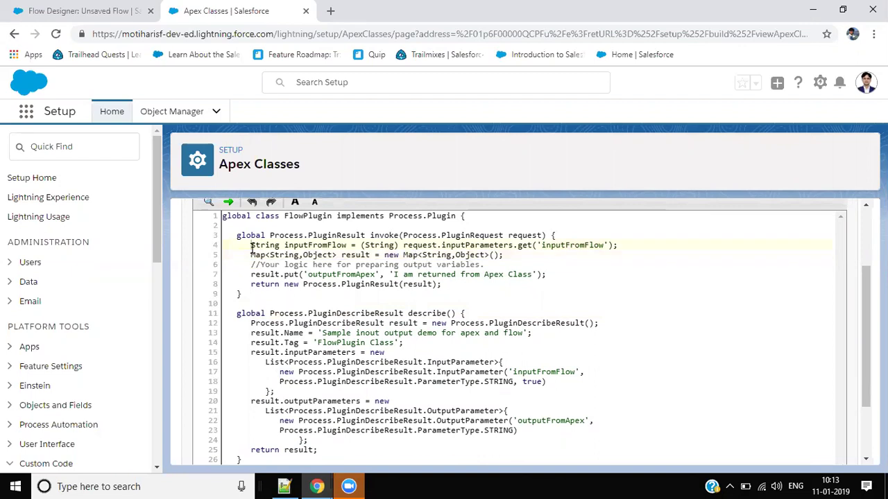
{"action": "left_click_drag", "start_coordinate": [251, 248], "coordinate": [610, 244]}
{"action": "left_click", "coordinate": [611, 244]}
{"action": "double_click", "coordinate": [578, 244]}
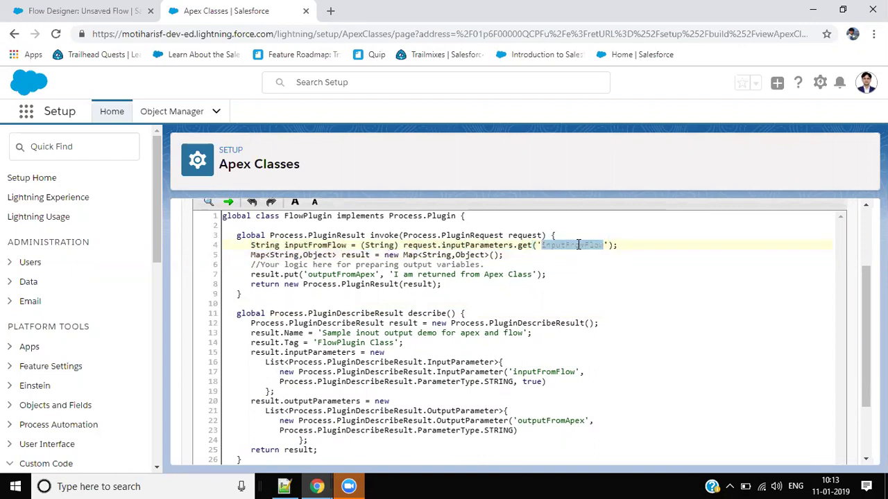
Examine how the invoke method fills the result map with outputFromApex and its text value, including the placeholder comment for custom logic
{"action": "double_click", "coordinate": [341, 275]}
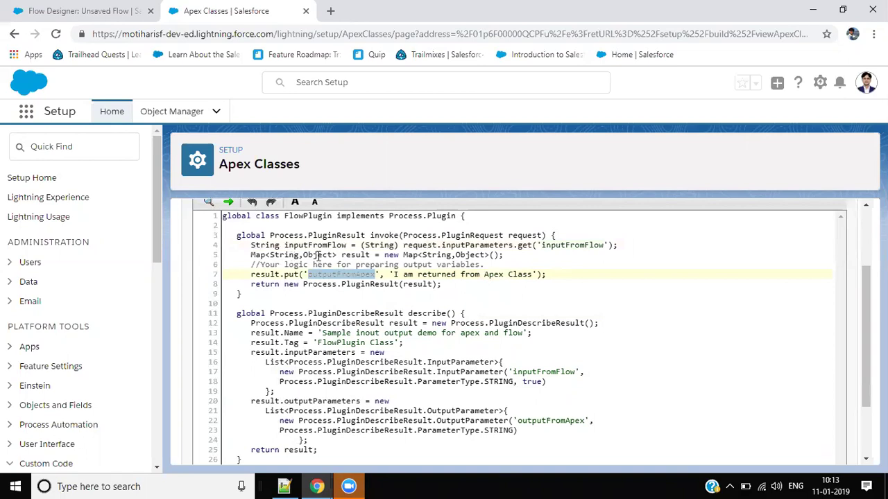
{"action": "double_click", "coordinate": [352, 255]}
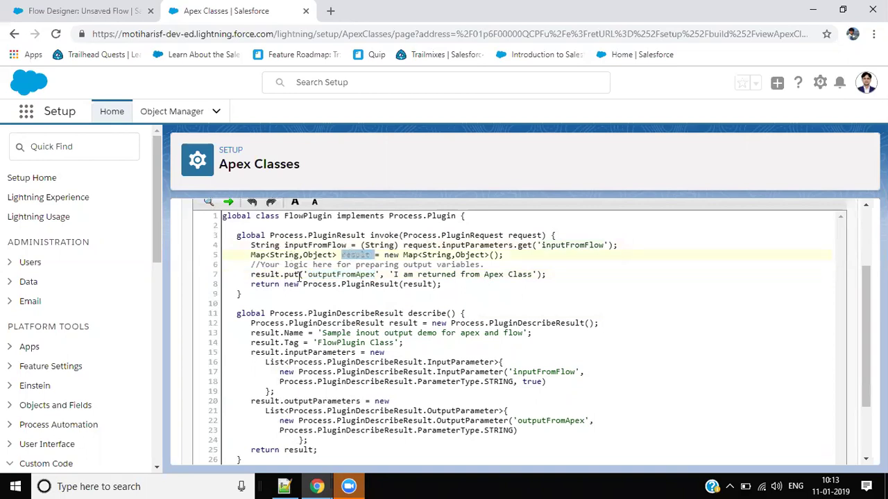
{"action": "double_click", "coordinate": [332, 275]}
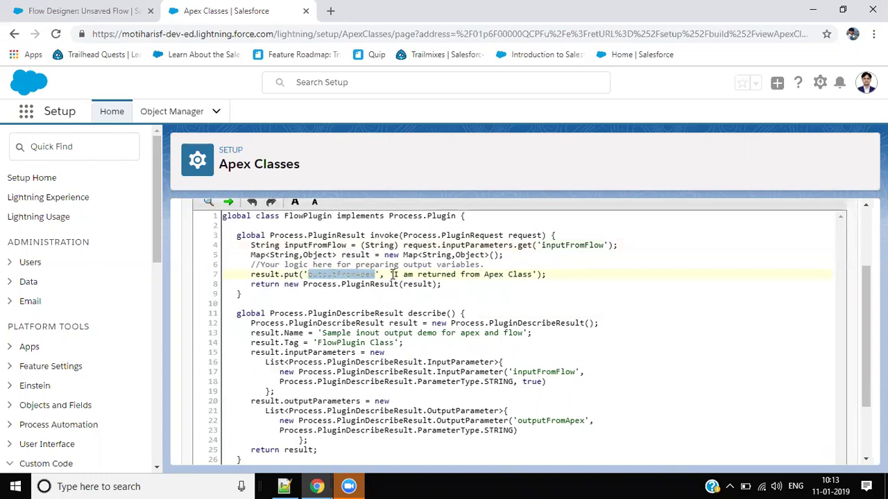
{"action": "left_click_drag", "start_coordinate": [393, 274], "coordinate": [529, 275]}
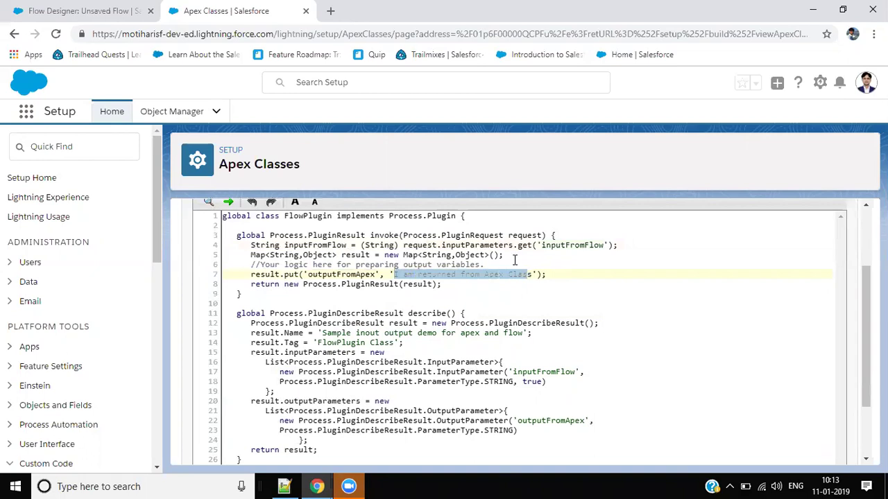
{"action": "left_click", "coordinate": [514, 258]}
{"action": "left_click", "coordinate": [486, 266]}
{"action": "left_click_drag", "start_coordinate": [485, 266], "coordinate": [248, 265]}
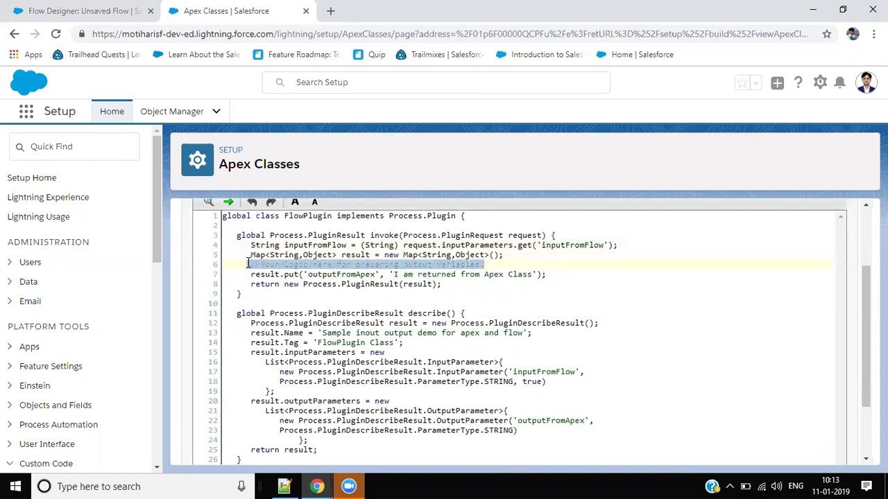
{"action": "left_click", "coordinate": [251, 274]}
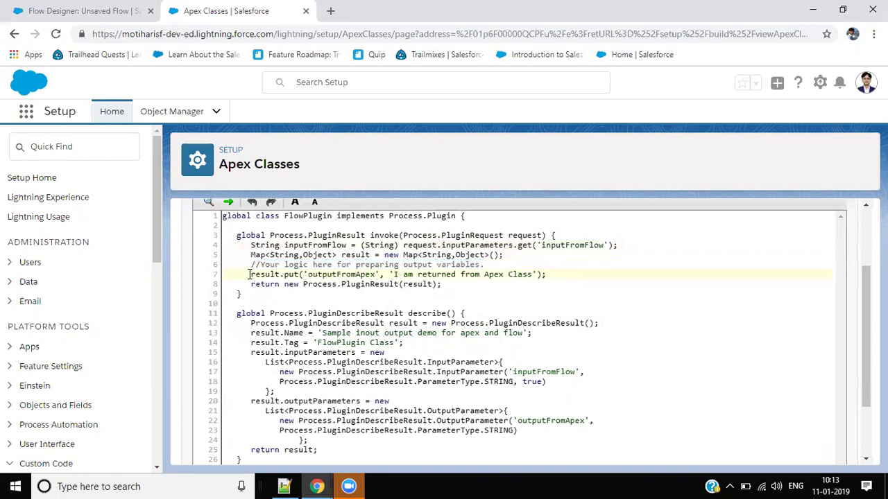
{"action": "left_click_drag", "start_coordinate": [249, 274], "coordinate": [530, 275]}
{"action": "left_click", "coordinate": [392, 275]}
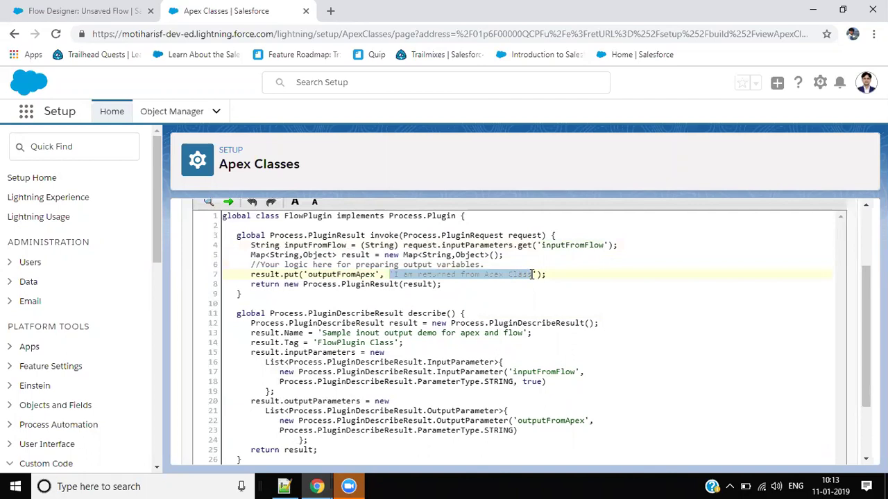
{"action": "left_click", "coordinate": [479, 288]}
Examine the describe method's input and output parameter declarations and compare them with the parameter names used in invoke
{"action": "scroll", "coordinate": [479, 293], "scroll_direction": "down", "scroll_amount": 2}
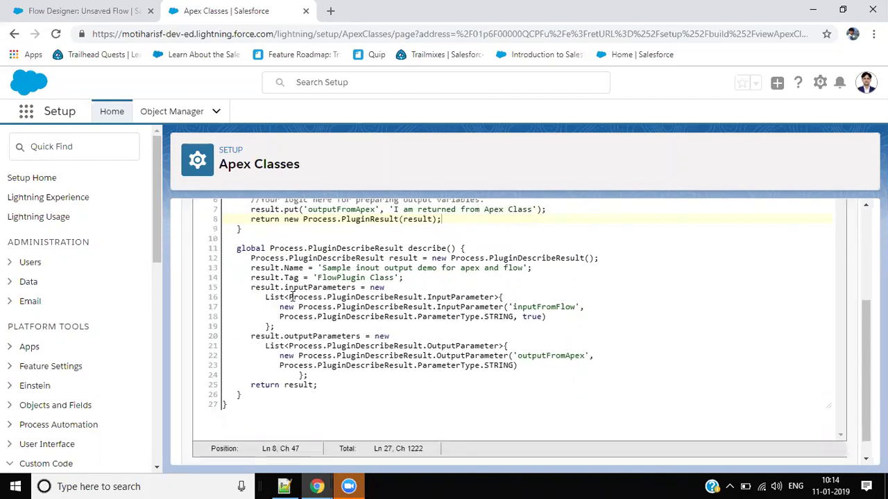
{"action": "left_click_drag", "start_coordinate": [234, 248], "coordinate": [407, 259]}
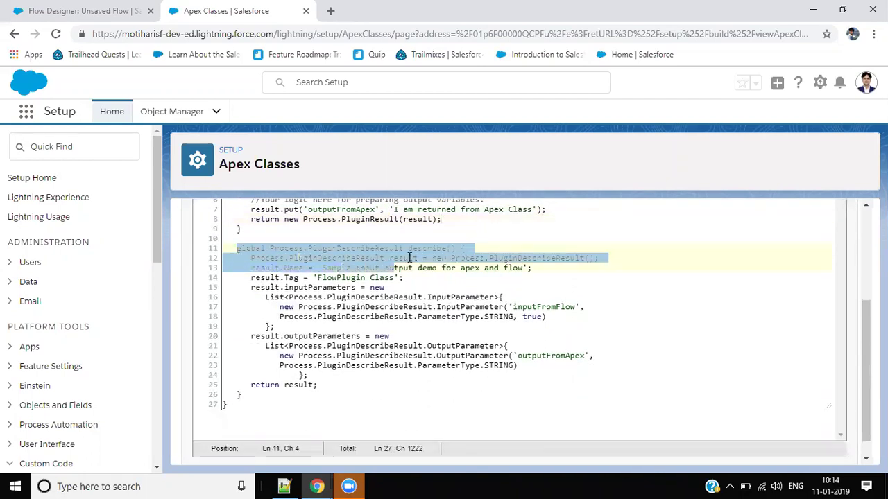
{"action": "double_click", "coordinate": [417, 249]}
{"action": "left_click", "coordinate": [419, 290]}
{"action": "scroll", "coordinate": [419, 290], "scroll_direction": "up", "scroll_amount": 4}
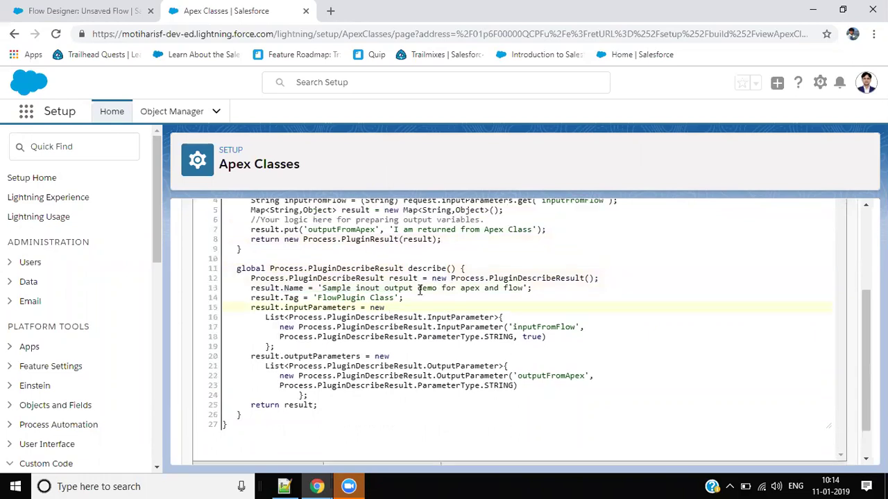
{"action": "double_click", "coordinate": [563, 310]}
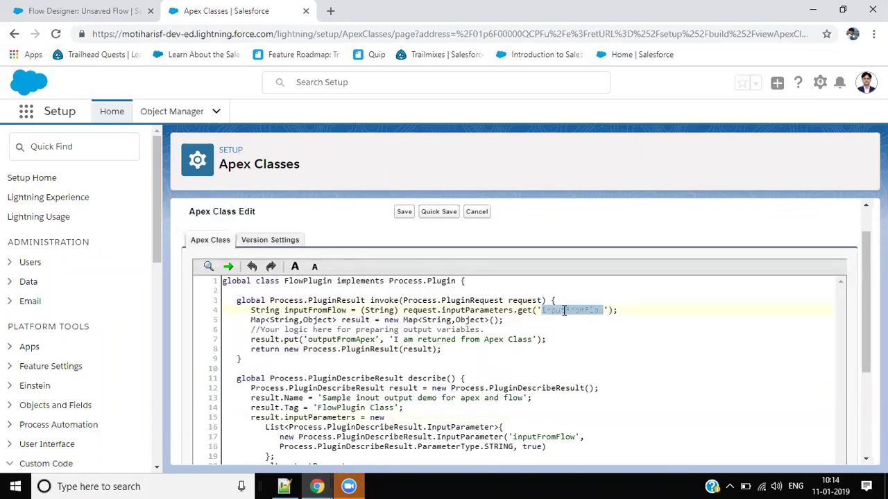
{"action": "double_click", "coordinate": [335, 340]}
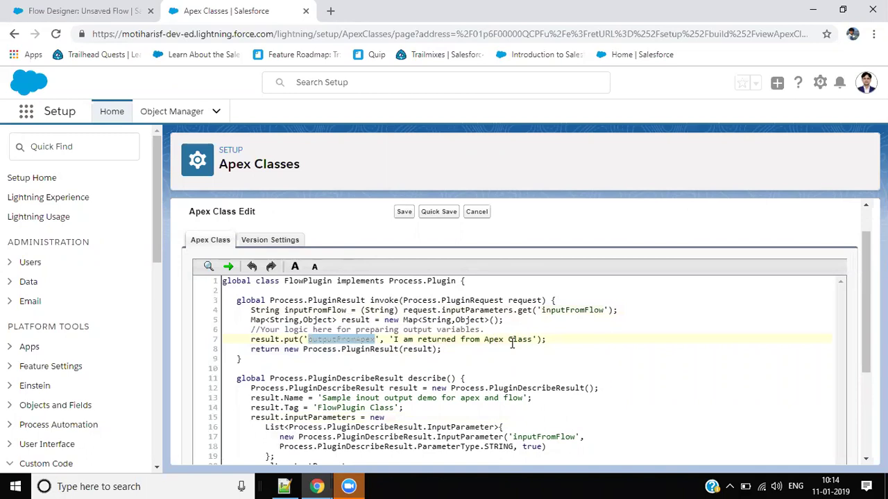
{"action": "scroll", "coordinate": [513, 353], "scroll_direction": "down", "scroll_amount": 4}
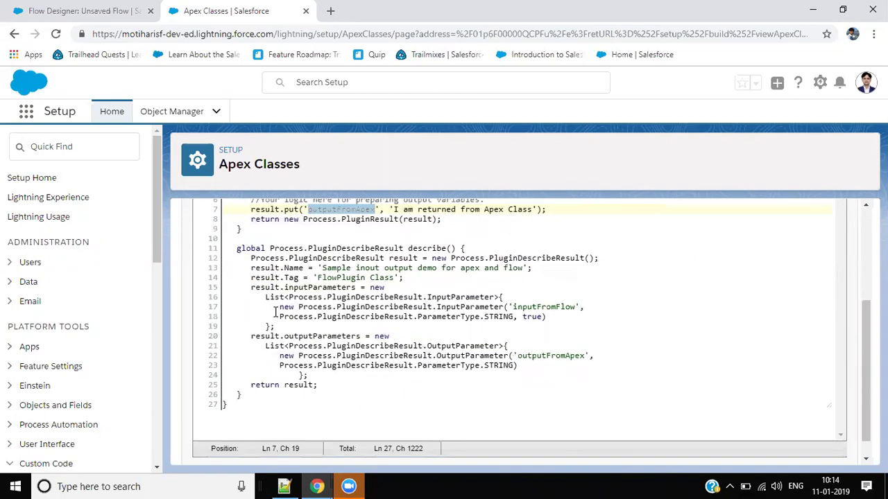
{"action": "left_click_drag", "start_coordinate": [248, 290], "coordinate": [318, 336]}
{"action": "left_click", "coordinate": [285, 340]}
{"action": "left_click_drag", "start_coordinate": [253, 337], "coordinate": [320, 370]}
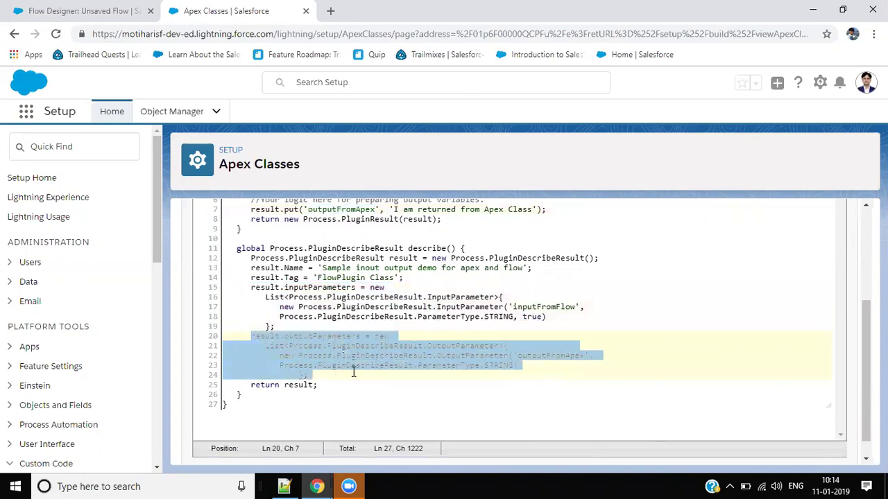
{"action": "left_click", "coordinate": [357, 369]}
Save the FlowPlugin Apex class and return to the unsaved flow in Flow Designer
{"action": "scroll", "coordinate": [389, 346], "scroll_direction": "up", "scroll_amount": 5}
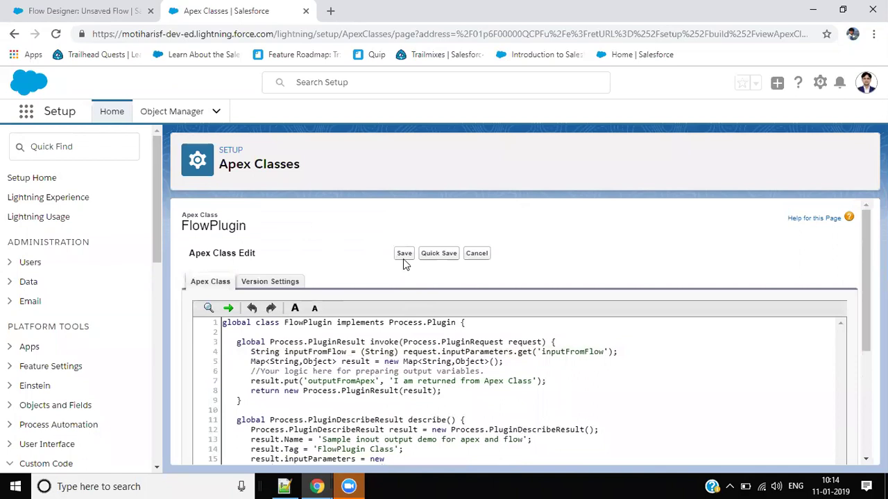
{"action": "left_click", "coordinate": [404, 254]}
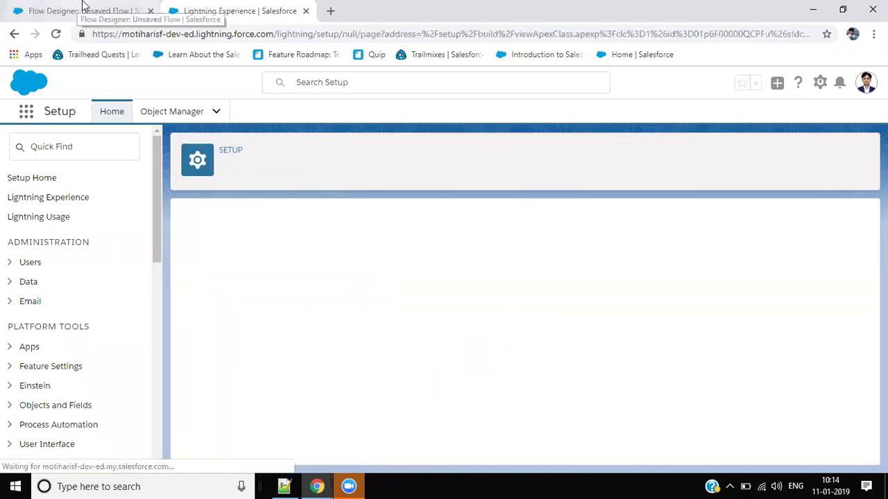
{"action": "left_click", "coordinate": [83, 5]}
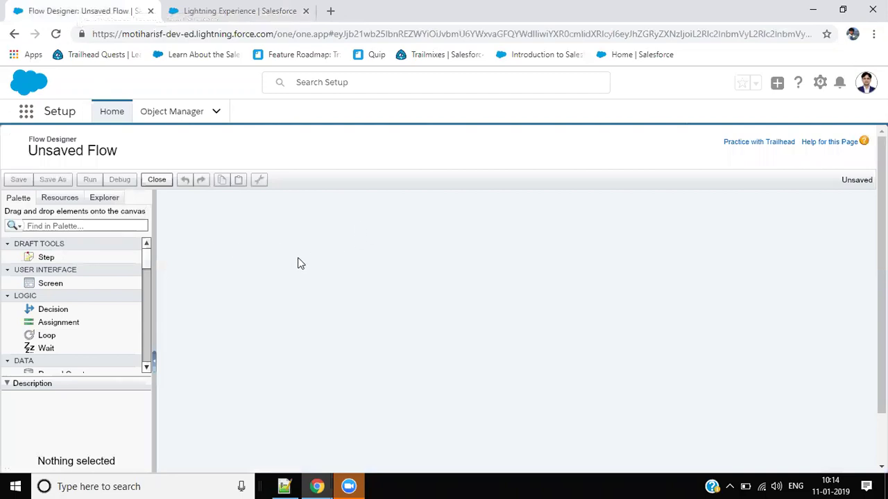
Add a Screen element to the flow canvas and name it "User input" with the unique name User_input
{"action": "scroll", "coordinate": [173, 270], "scroll_direction": "down", "scroll_amount": 1}
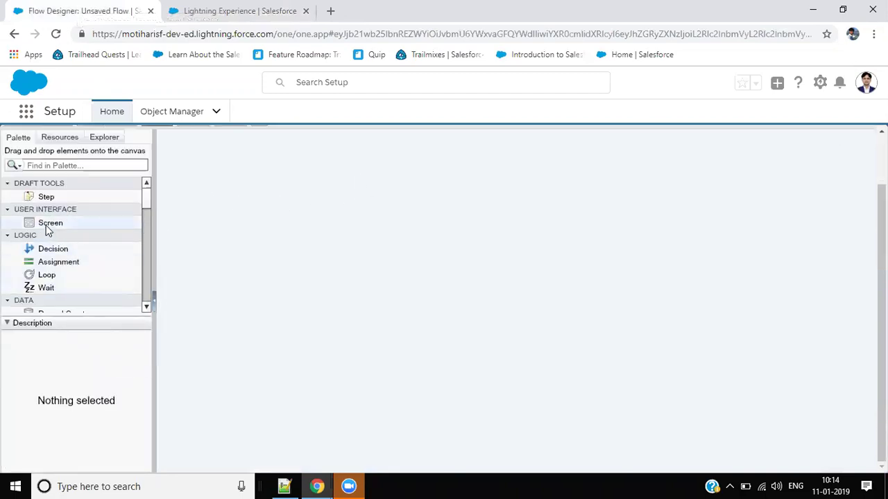
{"action": "left_click_drag", "start_coordinate": [47, 230], "coordinate": [297, 234]}
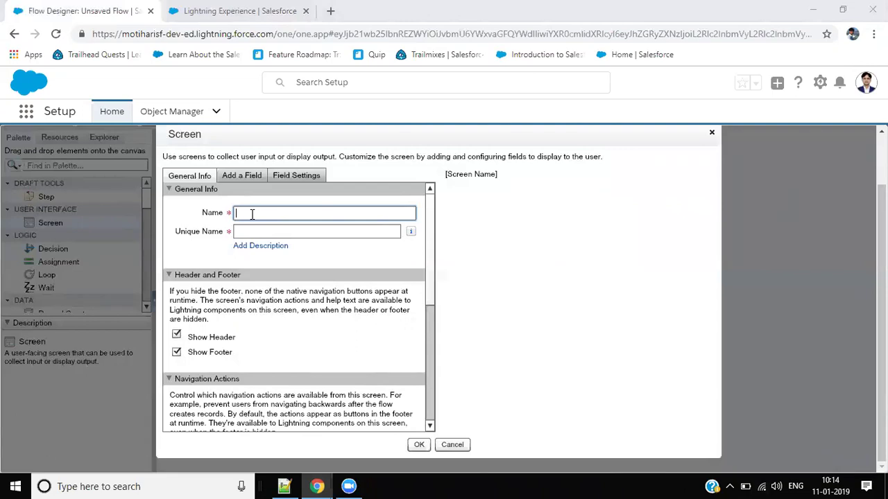
{"action": "type", "text": "User Input"}
{"action": "key", "text": "Tab"}
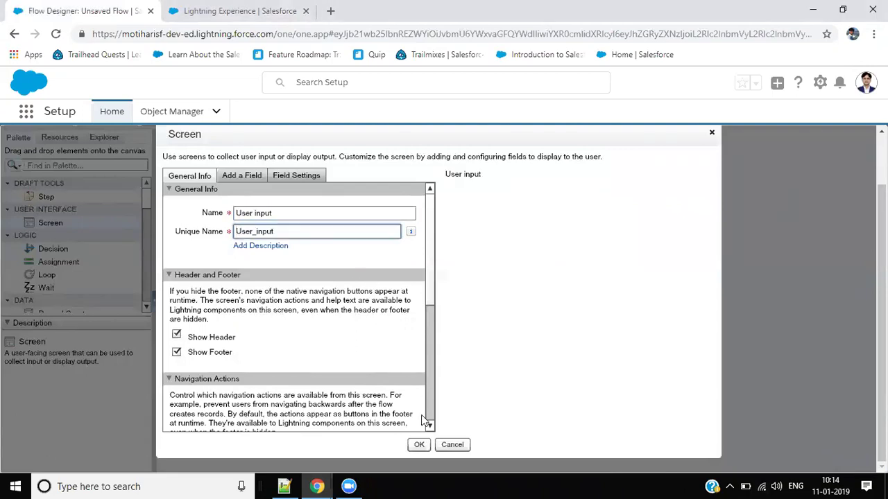
Add a textbox labelled "Enter Some Text" to the User input screen, and shift the finished element slightly up and left on the canvas
{"action": "scroll", "coordinate": [244, 239], "scroll_direction": "up", "scroll_amount": 1}
{"action": "left_click", "coordinate": [244, 236]}
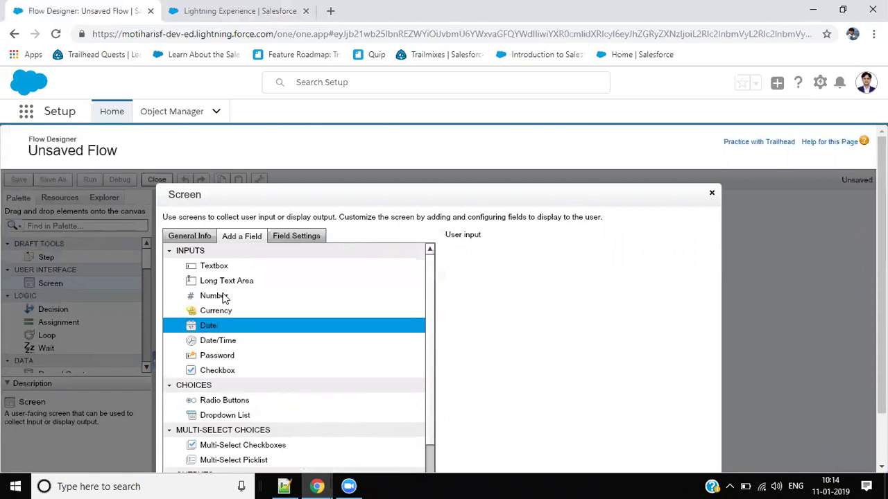
{"action": "left_click_drag", "start_coordinate": [241, 266], "coordinate": [531, 285]}
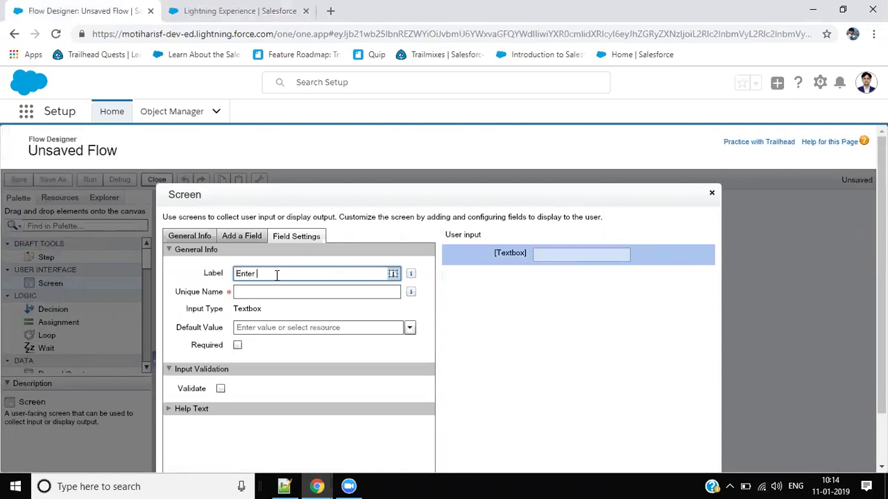
{"action": "type", "text": "ome Text"}
{"action": "key", "text": "Tab"}
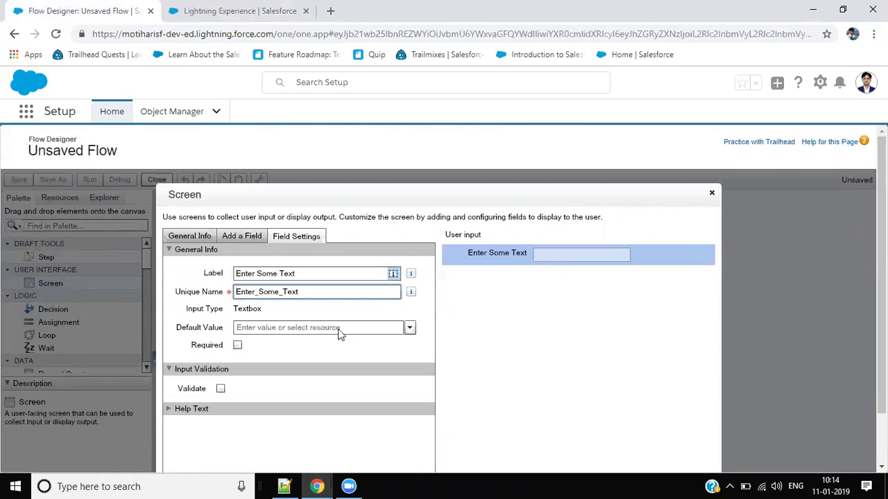
{"action": "scroll", "coordinate": [574, 259], "scroll_direction": "down", "scroll_amount": 1}
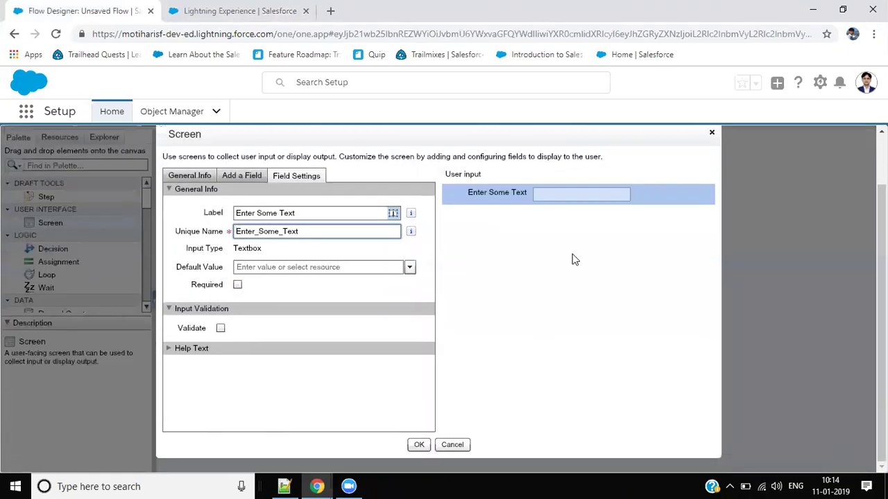
{"action": "left_click", "coordinate": [419, 445]}
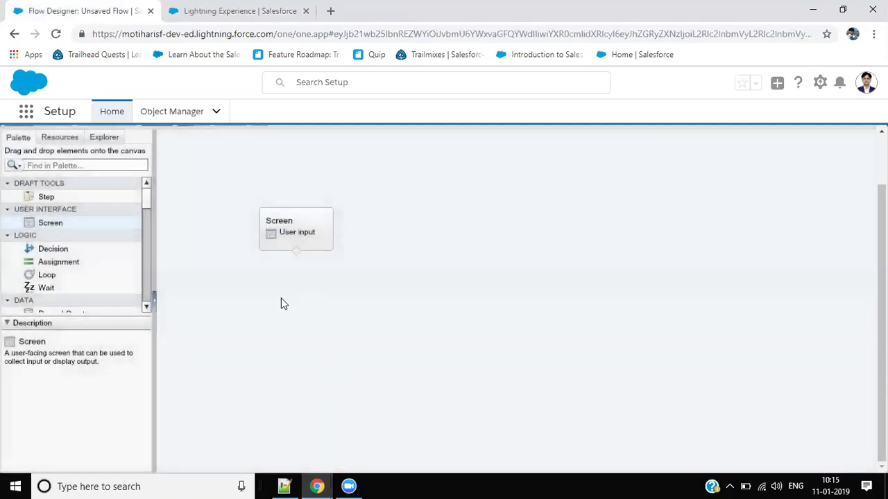
{"action": "left_click_drag", "start_coordinate": [295, 223], "coordinate": [269, 197]}
{"action": "left_click", "coordinate": [296, 252]}
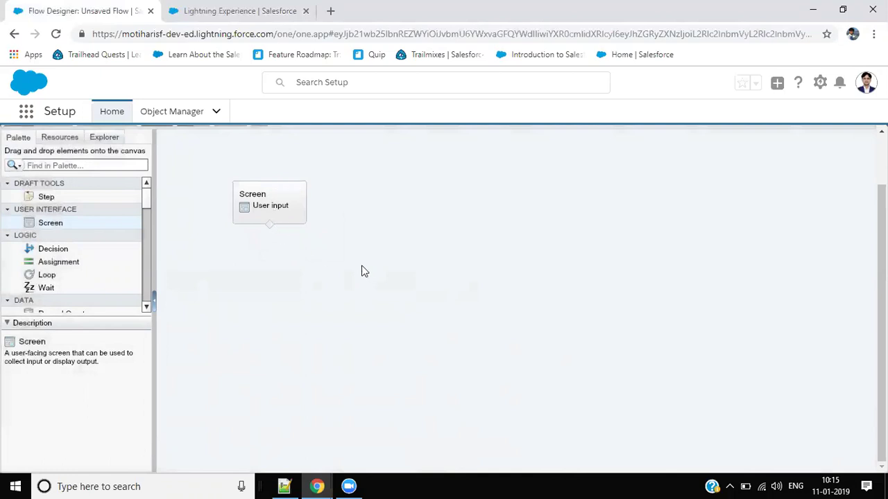
Find the FlowPlugin Class plug-in in the palette, first searching "ap" and then browsing the full list, and check it against the Apex class
{"action": "left_click", "coordinate": [72, 166]}
{"action": "type", "text": "ap"}
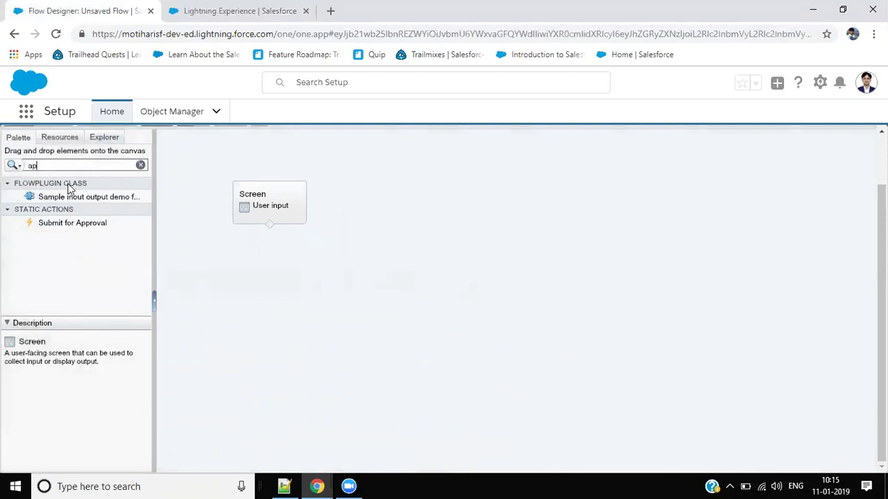
{"action": "left_click", "coordinate": [140, 165]}
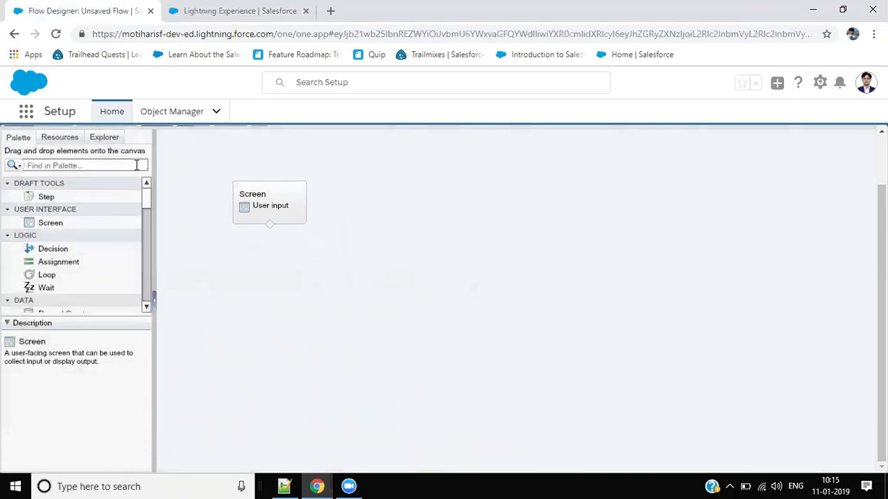
{"action": "scroll", "coordinate": [108, 208], "scroll_direction": "down", "scroll_amount": 5}
{"action": "scroll", "coordinate": [106, 221], "scroll_direction": "down", "scroll_amount": 1}
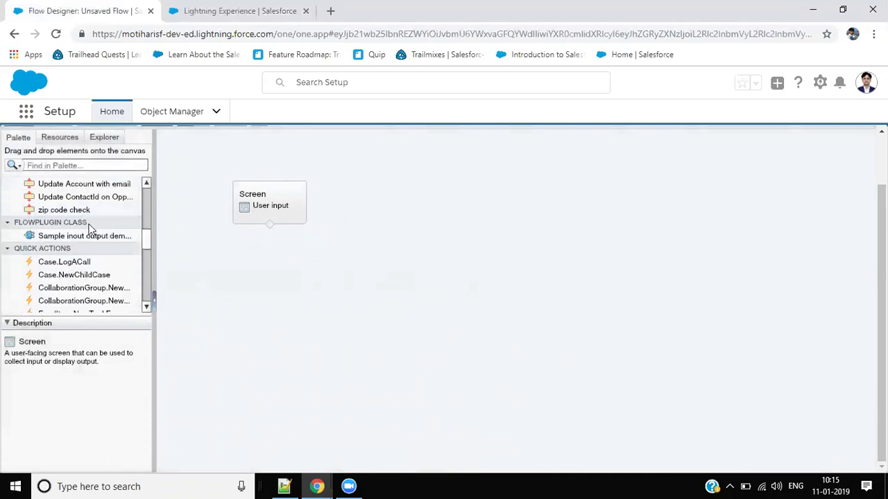
{"action": "left_click", "coordinate": [235, 9]}
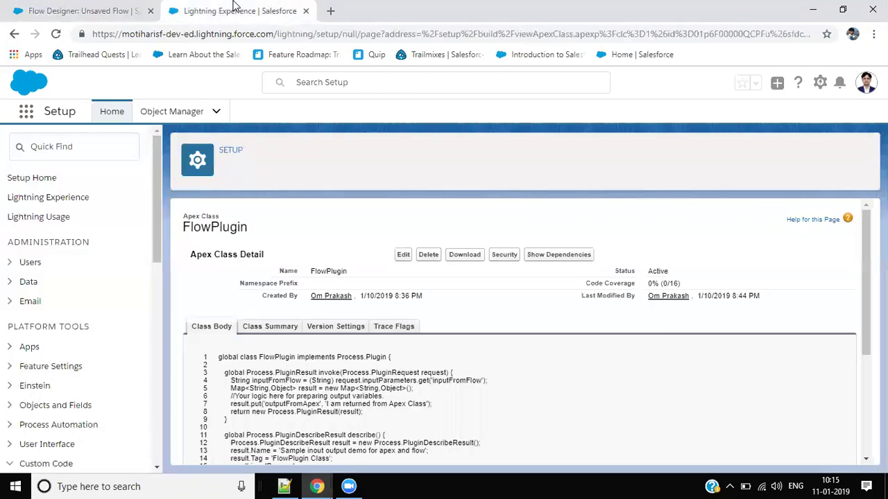
{"action": "left_click", "coordinate": [93, 5]}
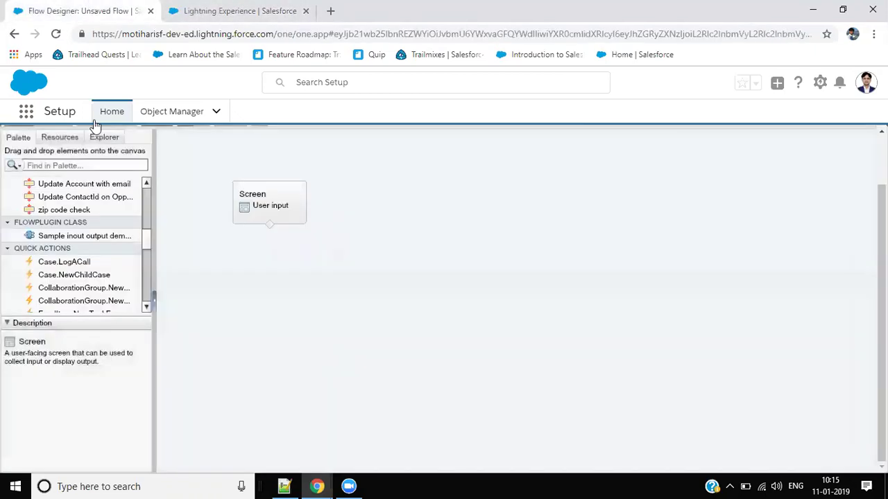
Check the plug-in's Process.Plugin declaration in the Apex class, and add the plug-in to the canvas named "Call apex class" with unique name Call_apex_class
{"action": "left_click", "coordinate": [59, 239]}
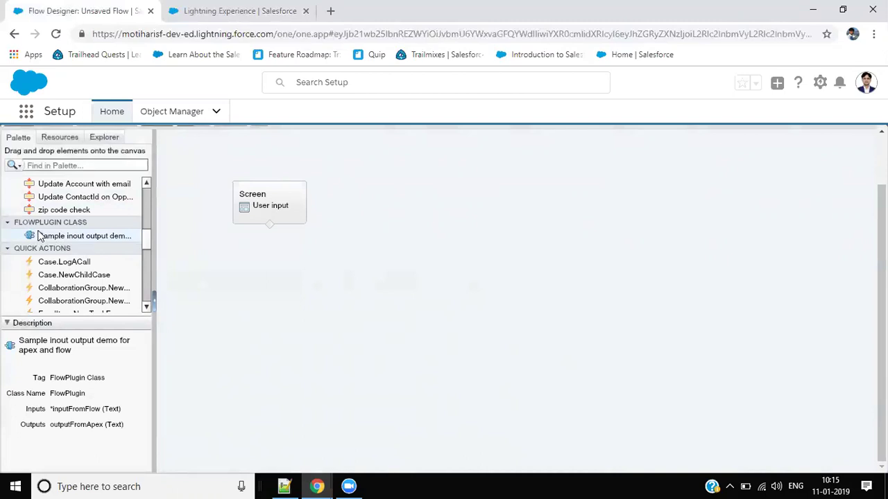
{"action": "left_click", "coordinate": [208, 9]}
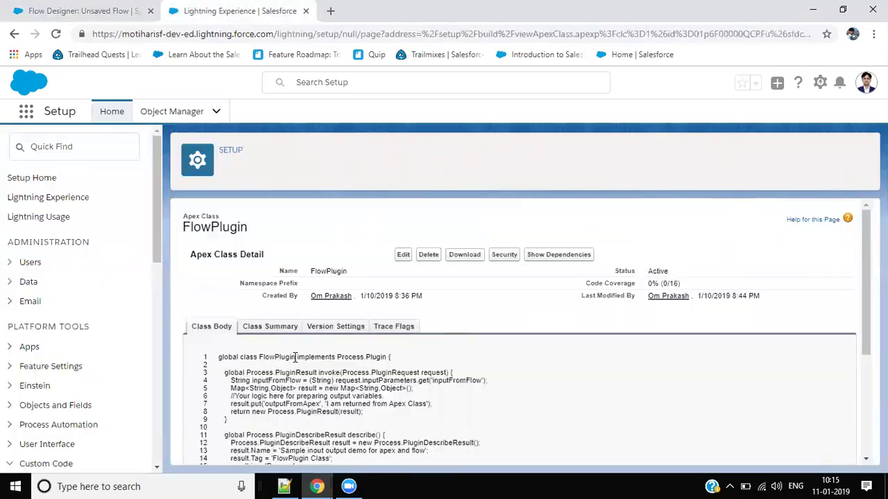
{"action": "left_click_drag", "start_coordinate": [296, 357], "coordinate": [390, 358]}
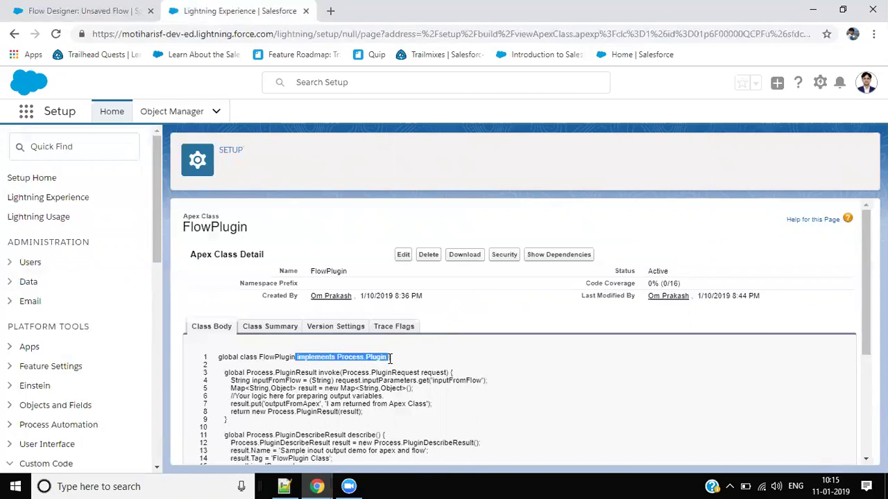
{"action": "left_click", "coordinate": [87, 11]}
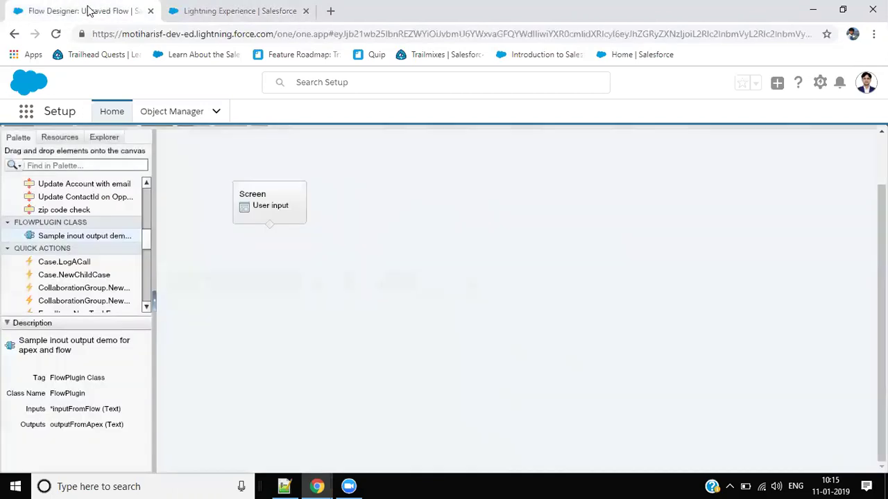
{"action": "left_click_drag", "start_coordinate": [88, 241], "coordinate": [476, 242]}
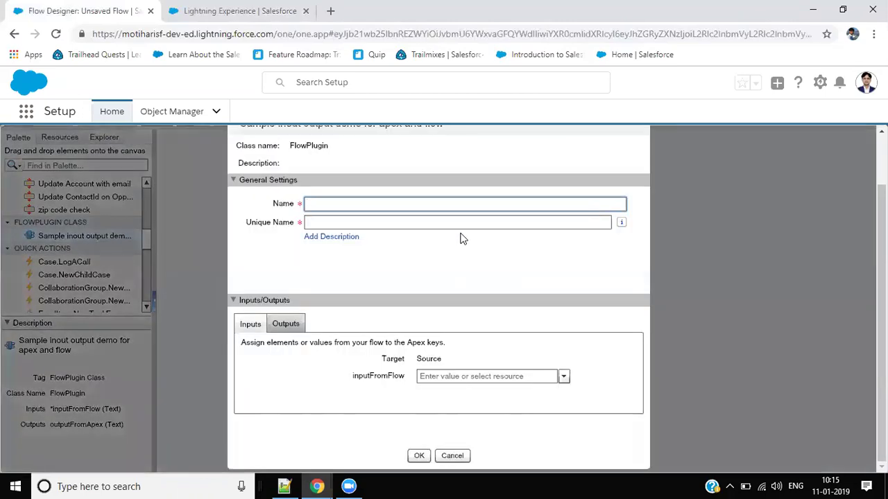
{"action": "type", "text": "Call apex class"}
{"action": "key", "text": "Tab"}
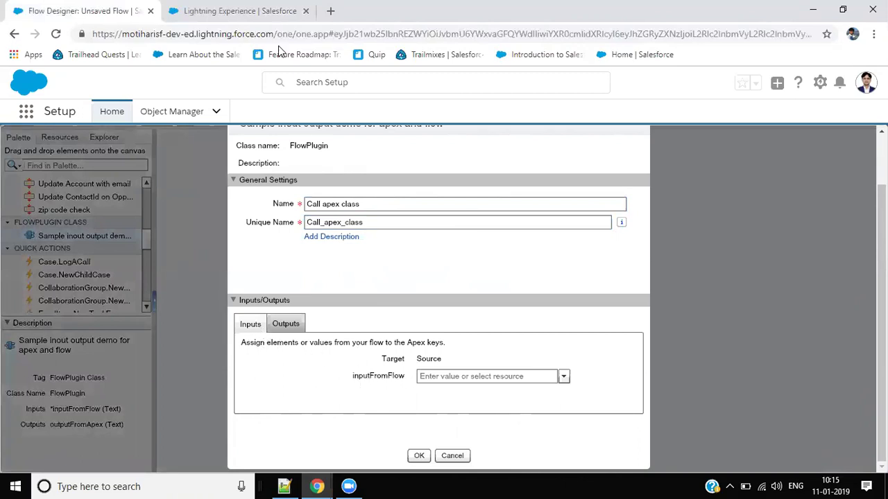
Check the inputFromFlow key in the Apex class and assign the screen input field {!Enter_Some_Text} to that plug-in input
{"action": "left_click", "coordinate": [264, 9]}
{"action": "scroll", "coordinate": [338, 311], "scroll_direction": "down", "scroll_amount": 2}
{"action": "left_click", "coordinate": [326, 300]}
{"action": "double_click", "coordinate": [454, 250]}
{"action": "left_click", "coordinate": [97, 8]}
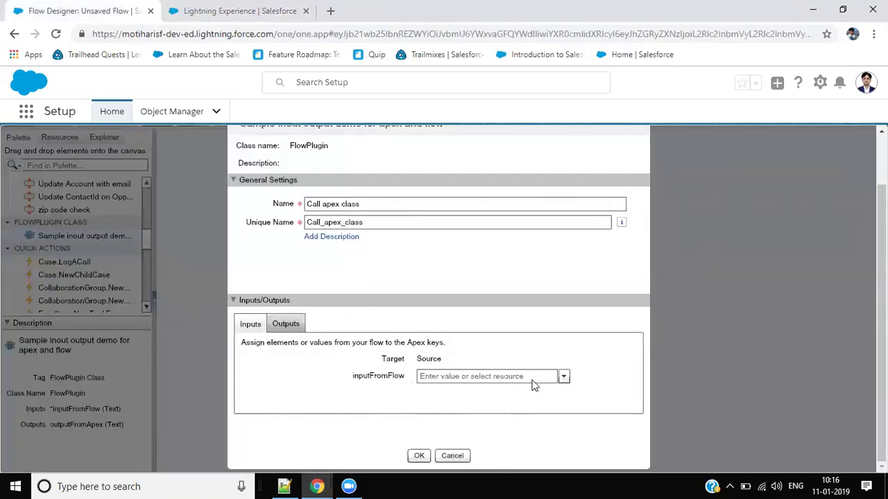
{"action": "left_click", "coordinate": [563, 378]}
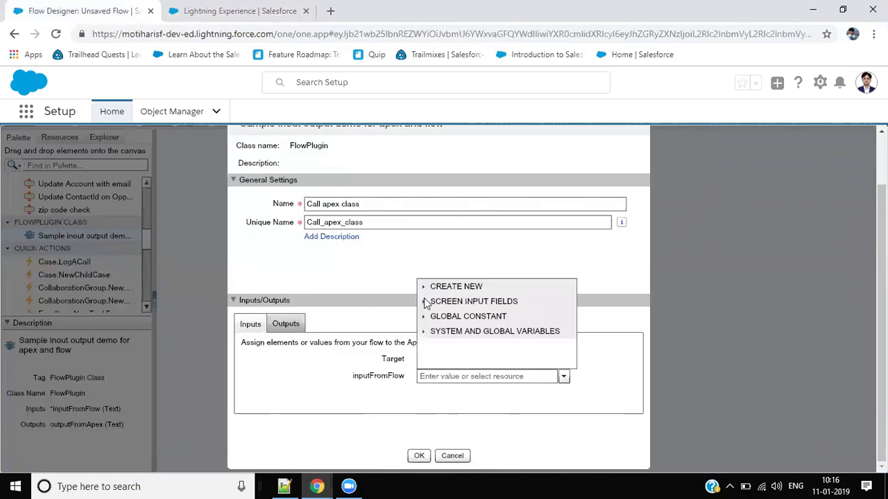
{"action": "left_click", "coordinate": [424, 302]}
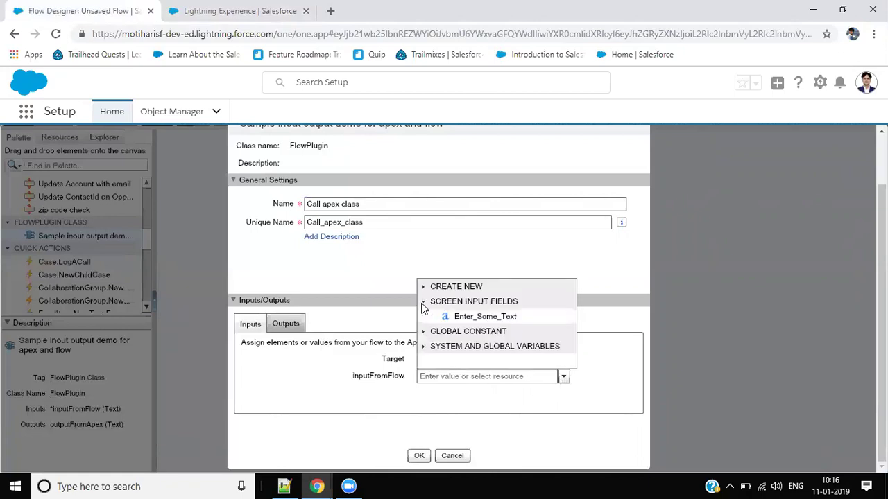
{"action": "left_click", "coordinate": [469, 318]}
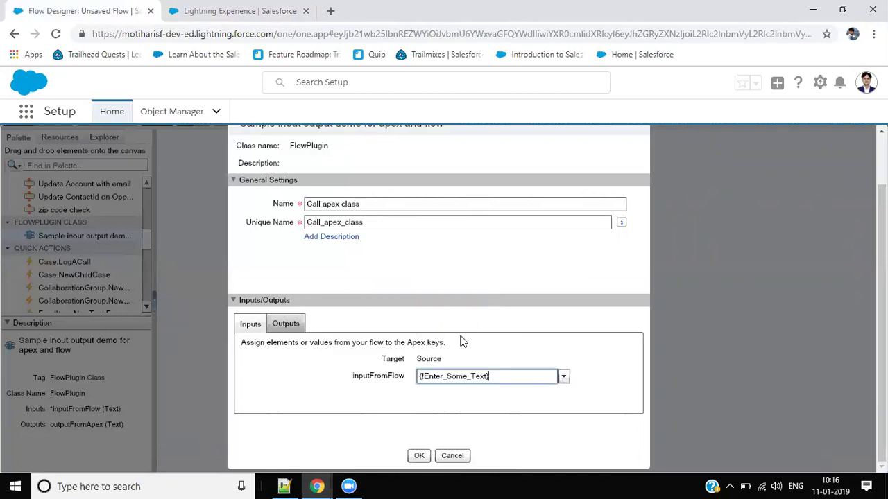
Choose outputFromApex as the plug-in's output source and check that key against the Apex class code
{"action": "left_click", "coordinate": [287, 322]}
{"action": "left_click", "coordinate": [300, 380]}
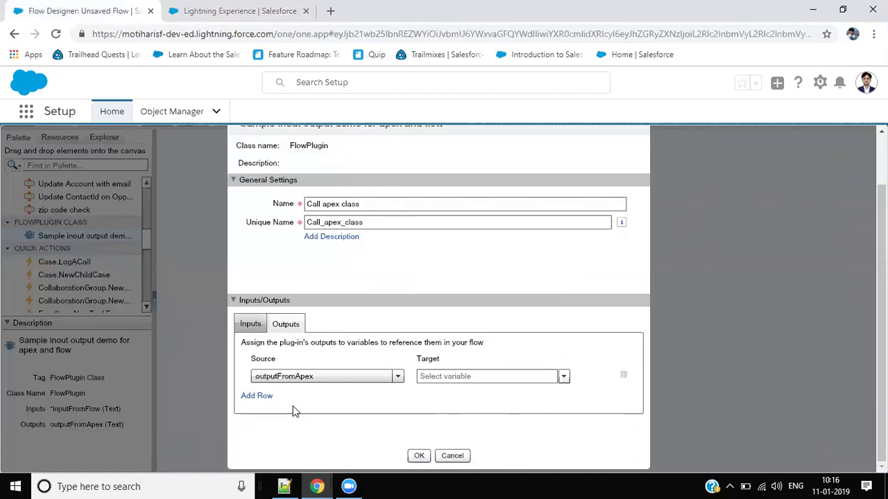
{"action": "left_click", "coordinate": [236, 8]}
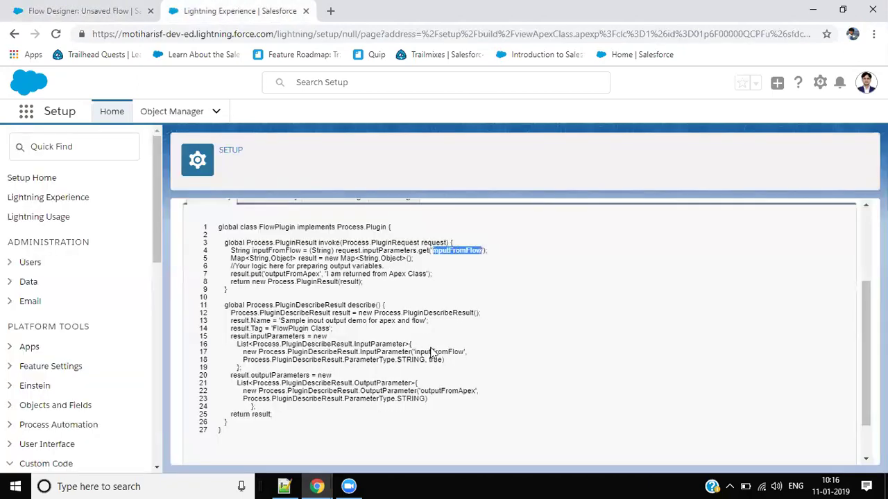
{"action": "left_click", "coordinate": [285, 273]}
{"action": "double_click", "coordinate": [285, 273]}
{"action": "key", "text": "ctrl+f"}
{"action": "key", "text": "Return"}
{"action": "left_click", "coordinate": [118, 12]}
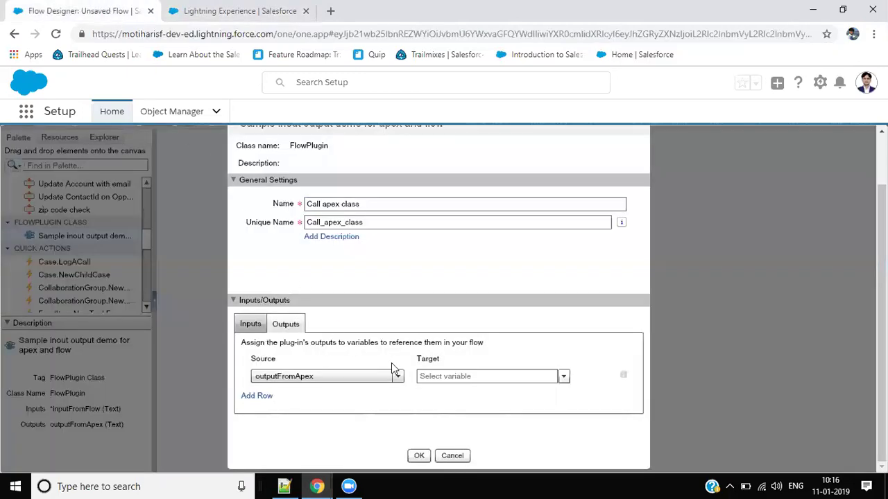
Create a private Text variable varMessage as the target for outputFromApex, and finish the Call apex class element
{"action": "left_click", "coordinate": [563, 376]}
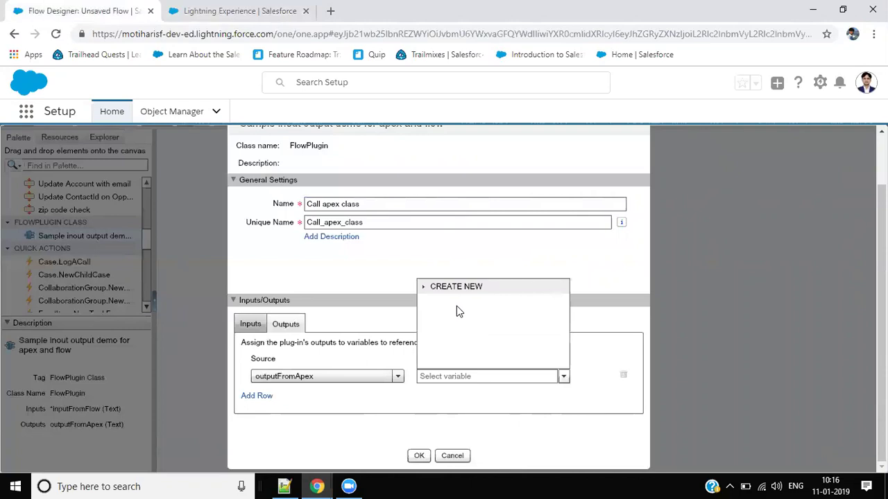
{"action": "left_click", "coordinate": [449, 302]}
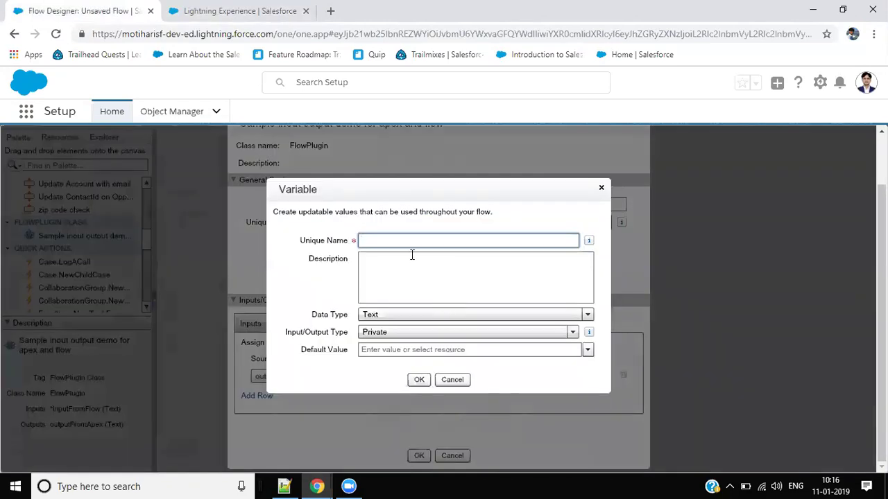
{"action": "type", "text": "Var"}
{"action": "key", "text": "BackSpace"}
{"action": "key", "text": "BackSpace"}
{"action": "key", "text": "BackSpace"}
{"action": "left_click", "coordinate": [411, 255]}
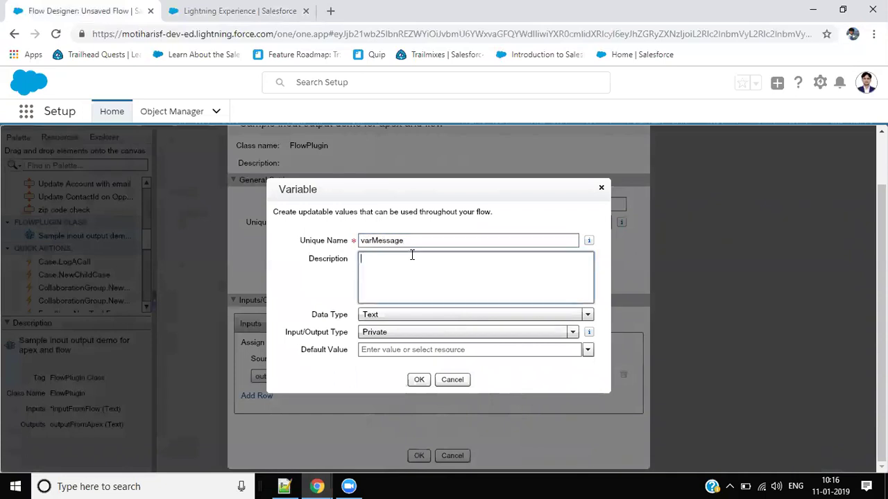
{"action": "left_click", "coordinate": [419, 379]}
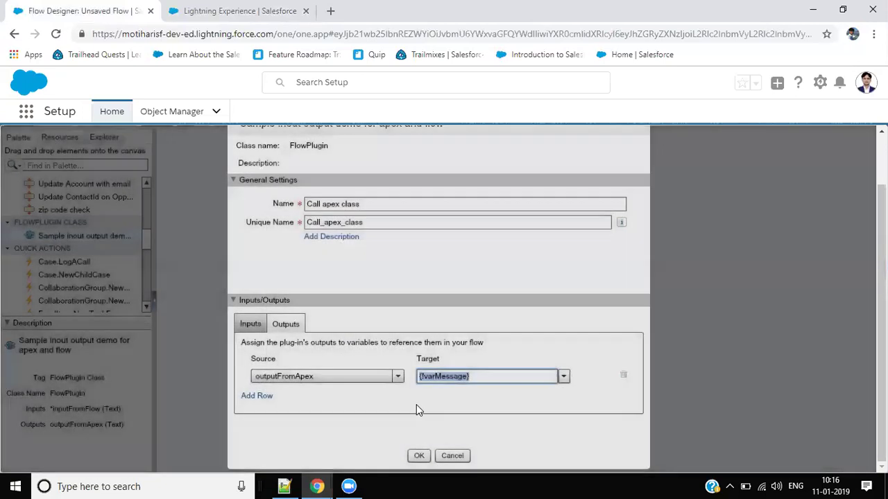
{"action": "left_click", "coordinate": [418, 456]}
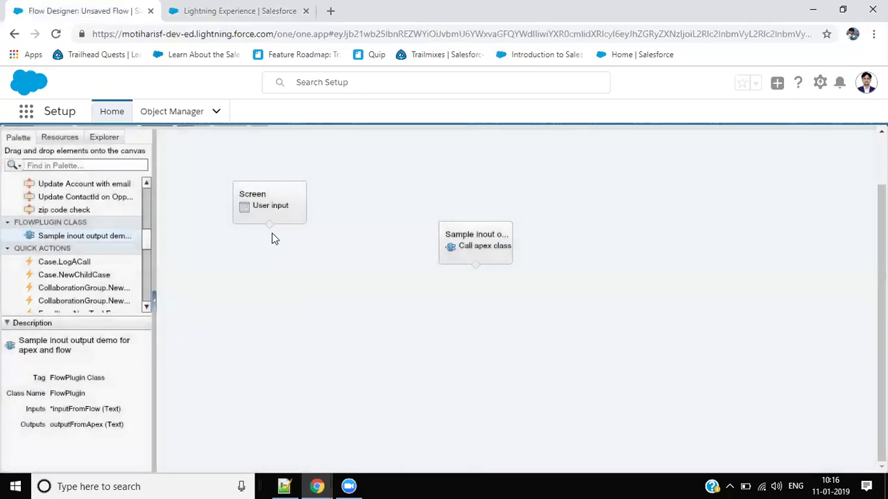
Connect the User input screen to the Call apex class element, and add a new Screen element named Output
{"action": "left_click_drag", "start_coordinate": [351, 245], "coordinate": [377, 254]}
{"action": "scroll", "coordinate": [134, 239], "scroll_direction": "up", "scroll_amount": 5}
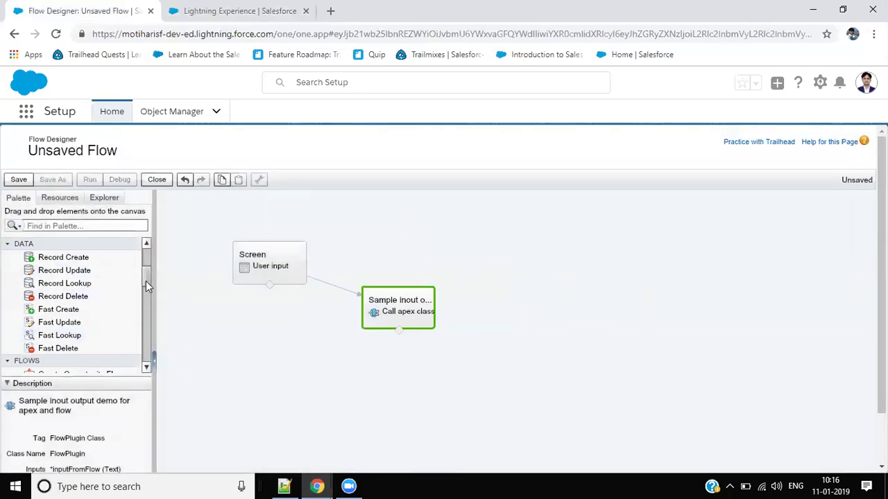
{"action": "left_click_drag", "start_coordinate": [146, 280], "coordinate": [145, 262]}
{"action": "left_click_drag", "start_coordinate": [51, 283], "coordinate": [622, 272]}
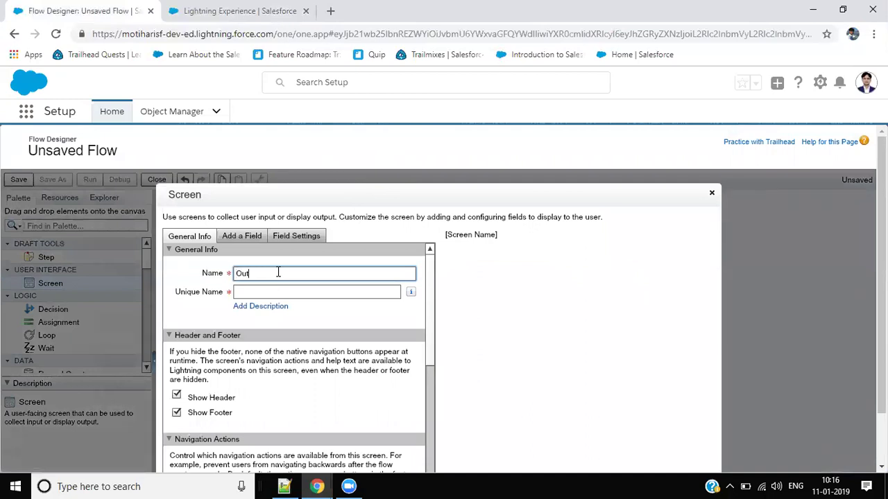
{"action": "key", "text": "Tab"}
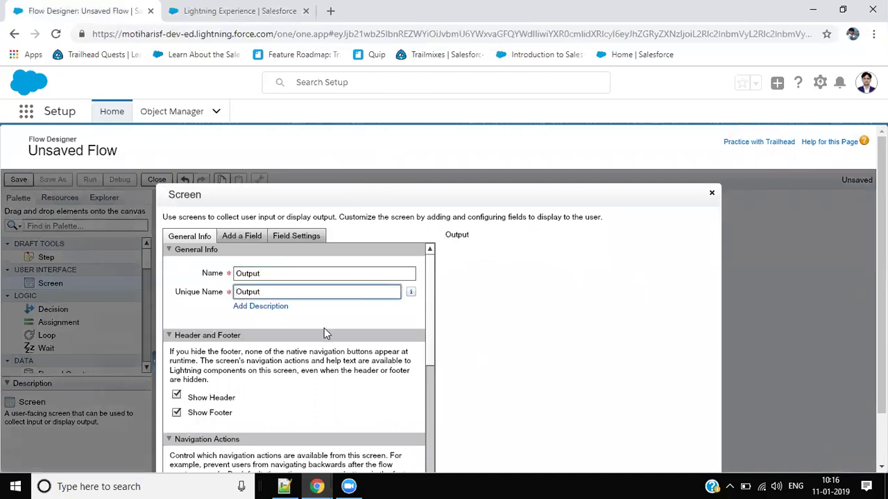
Add a Display Text field with the unique name Outputmsg to the Output screen
{"action": "scroll", "coordinate": [324, 333], "scroll_direction": "down", "scroll_amount": 1}
{"action": "left_click", "coordinate": [234, 179]}
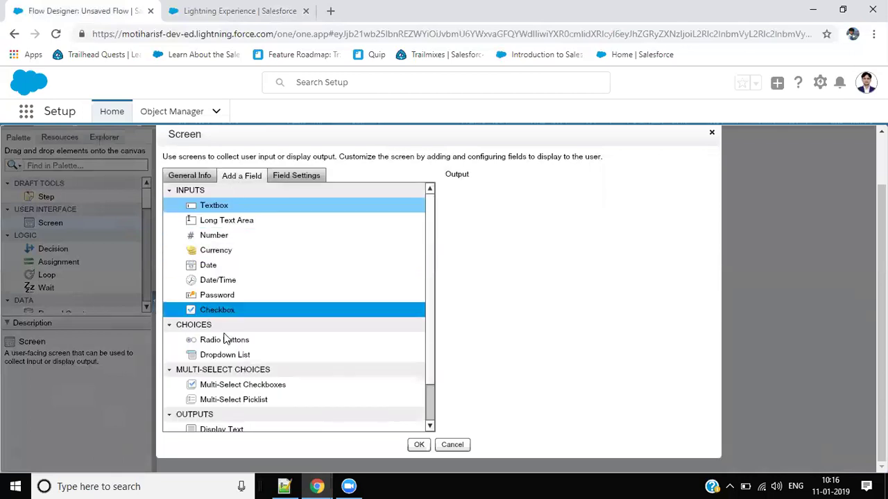
{"action": "scroll", "coordinate": [229, 336], "scroll_direction": "down", "scroll_amount": 1}
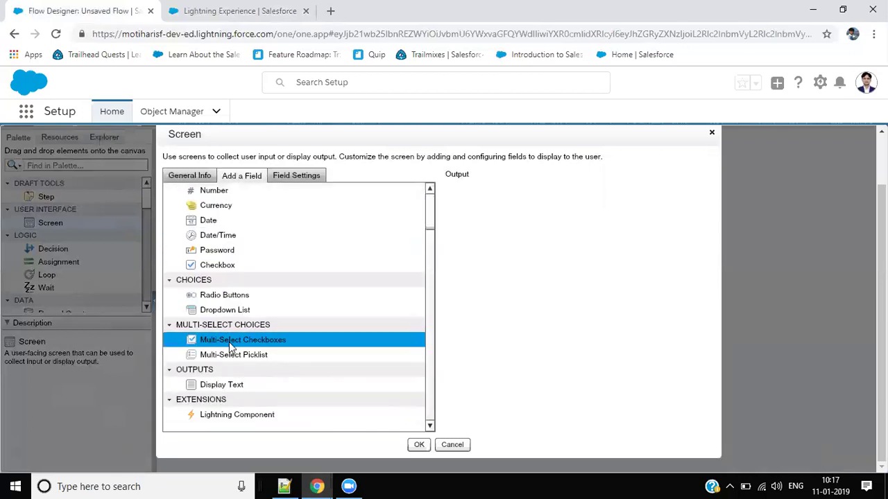
{"action": "left_click_drag", "start_coordinate": [232, 387], "coordinate": [531, 232]}
{"action": "left_click", "coordinate": [488, 197]}
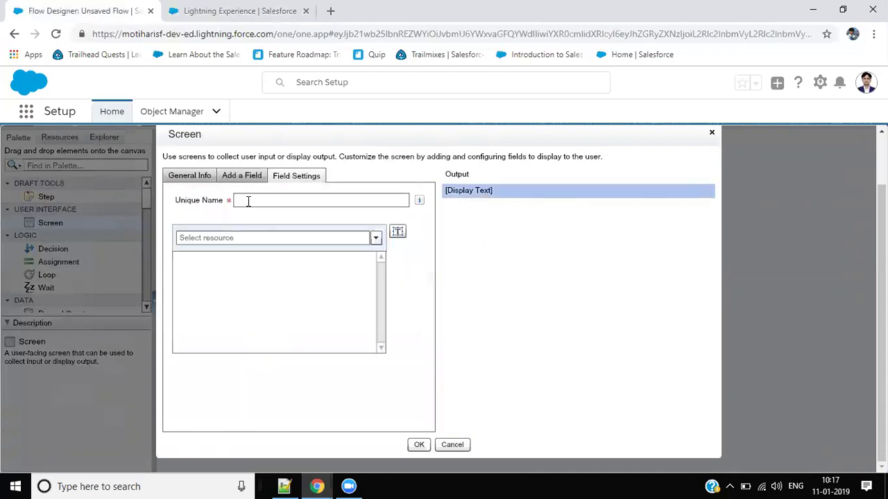
{"action": "left_click", "coordinate": [248, 200]}
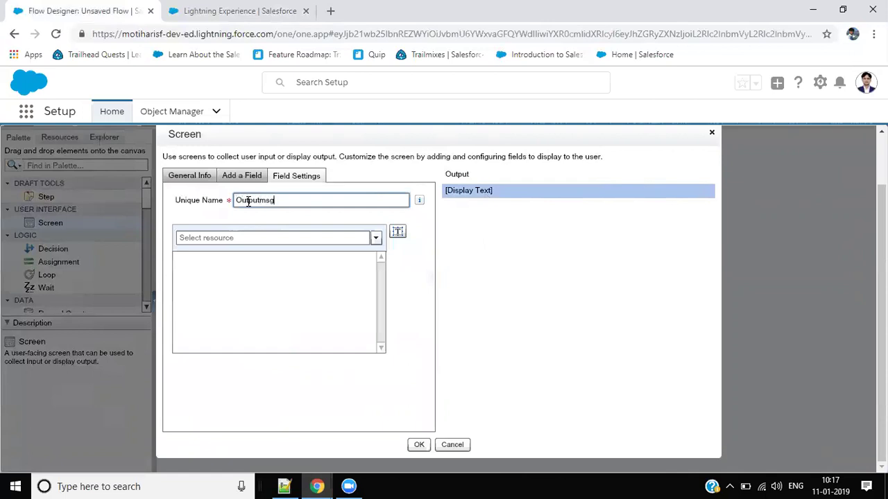
{"action": "type", "text": "Outputmsg"}
{"action": "key", "text": "Tab"}
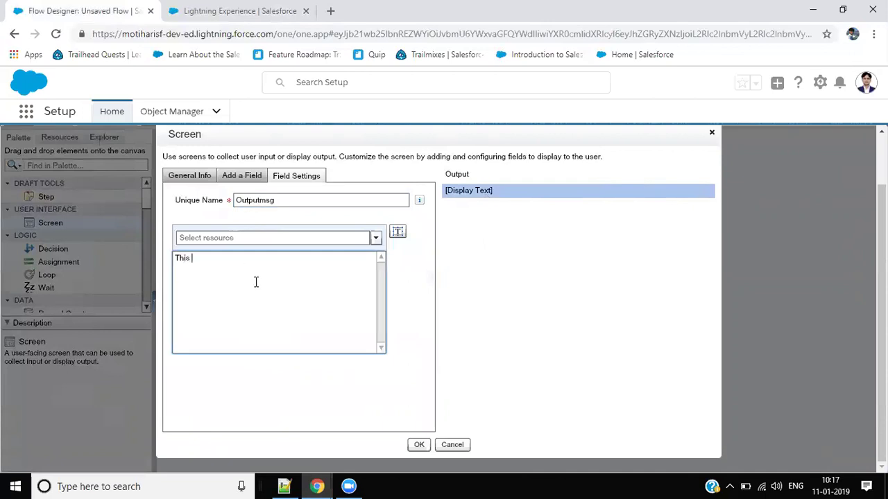
Set the display text to "This value is cominng from apex : {!varMessage}" using the variable resource, and finish the Output screen
{"action": "type", "text": "This value is cominng from apex :"}
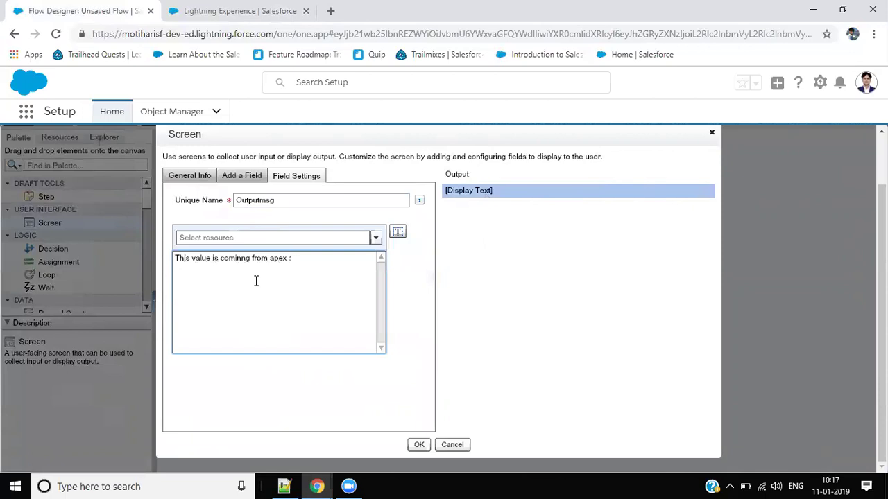
{"action": "left_click", "coordinate": [357, 236]}
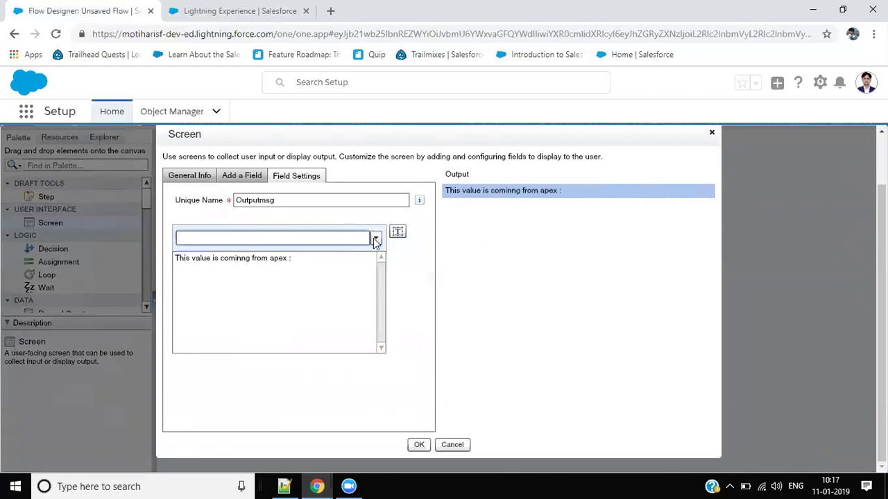
{"action": "left_click", "coordinate": [375, 238]}
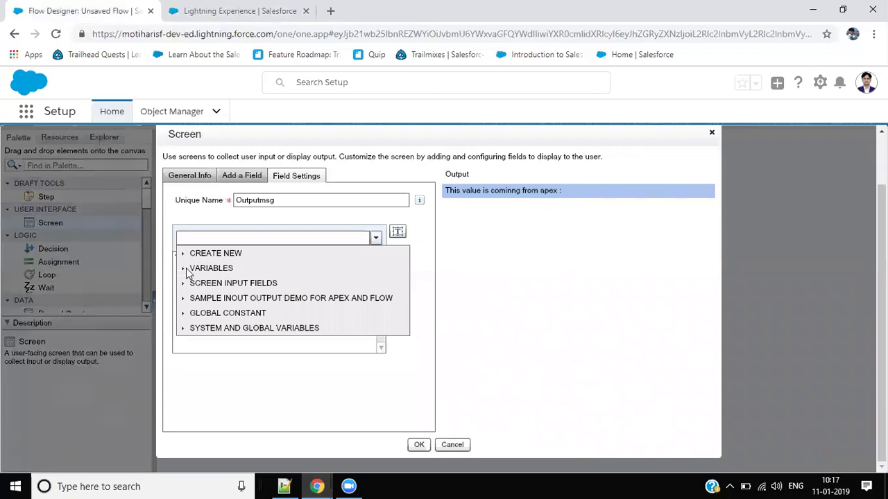
{"action": "left_click", "coordinate": [184, 268]}
{"action": "left_click", "coordinate": [229, 284]}
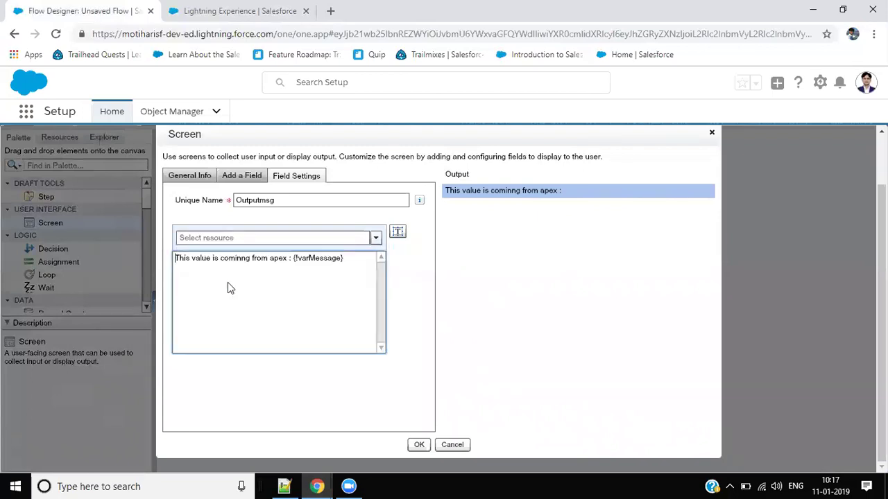
{"action": "left_click", "coordinate": [419, 445]}
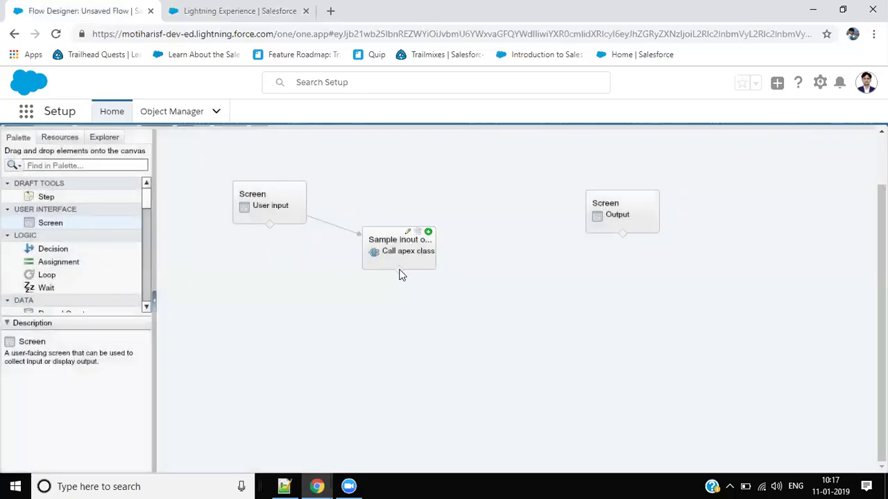
Connect the Call apex class element to the Output screen and set the User input screen as the Start element
{"action": "left_click_drag", "start_coordinate": [398, 270], "coordinate": [516, 292]}
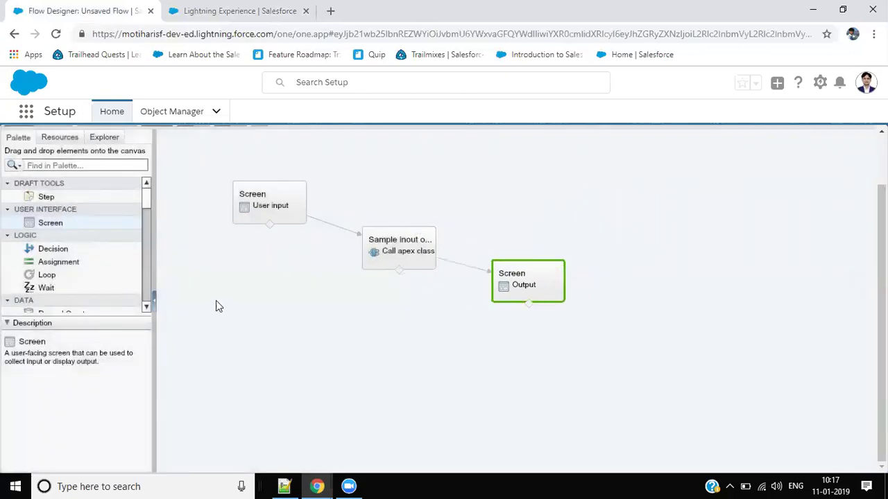
{"action": "left_click", "coordinate": [299, 189]}
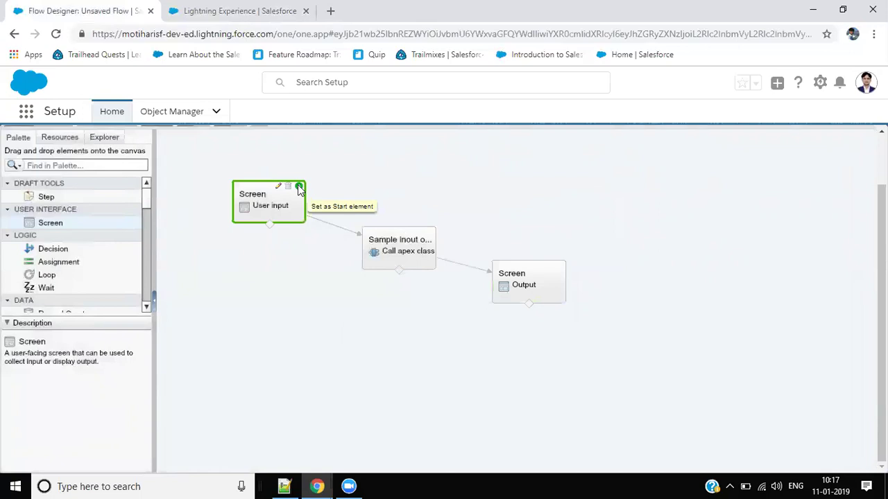
{"action": "left_click", "coordinate": [299, 186]}
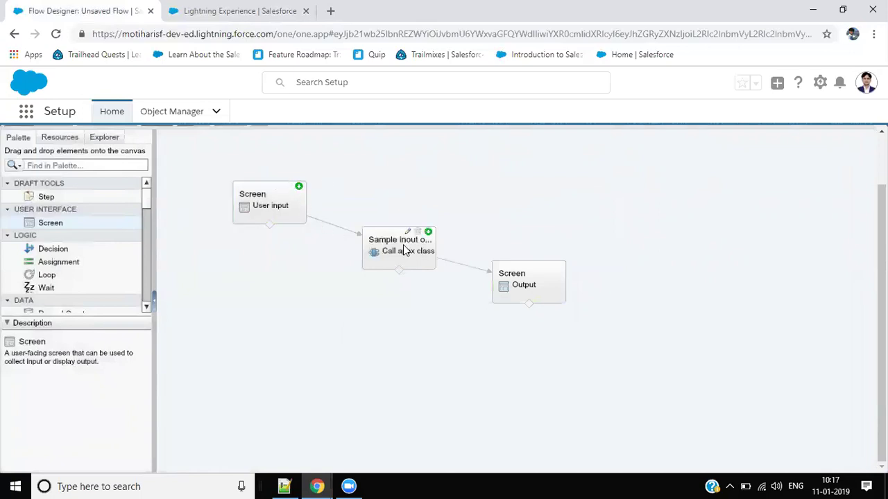
{"action": "left_click", "coordinate": [404, 250]}
{"action": "left_click", "coordinate": [519, 285]}
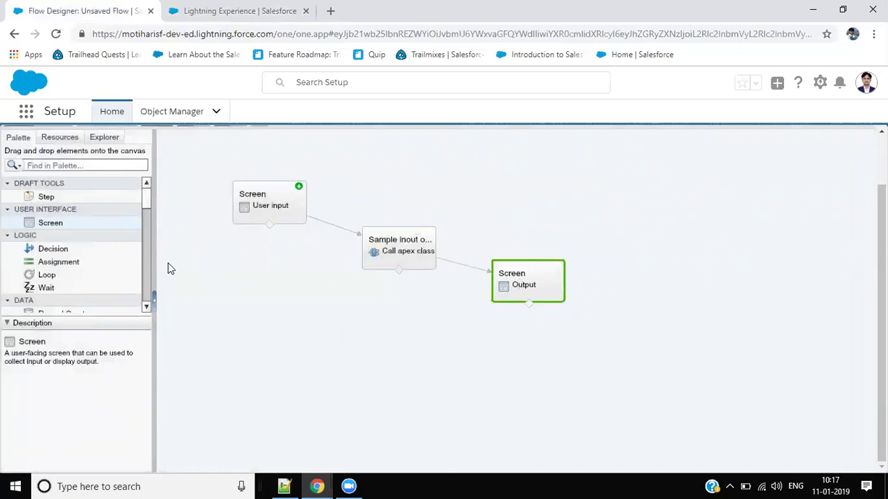
Save the flow as a Screen Flow named "Flow Apex Demo" with the unique name Flow_Apex_Demo
{"action": "scroll", "coordinate": [168, 267], "scroll_direction": "up", "scroll_amount": 1}
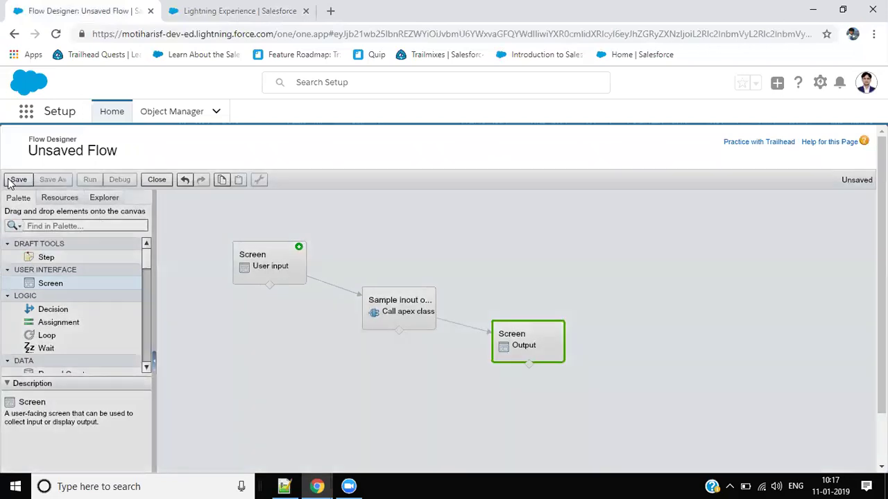
{"action": "left_click", "coordinate": [18, 180]}
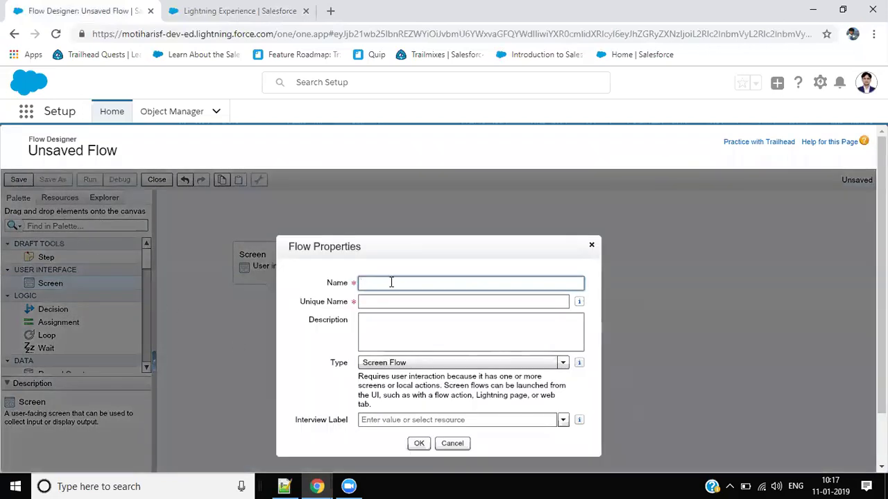
{"action": "type", "text": "Flow Apex Demo"}
{"action": "key", "text": "Tab"}
{"action": "scroll", "coordinate": [360, 315], "scroll_direction": "down", "scroll_amount": 1}
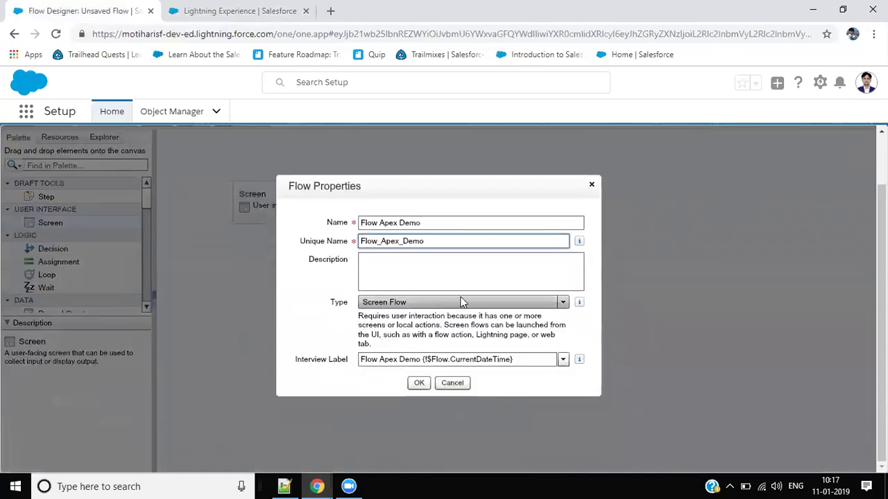
{"action": "left_click", "coordinate": [418, 383]}
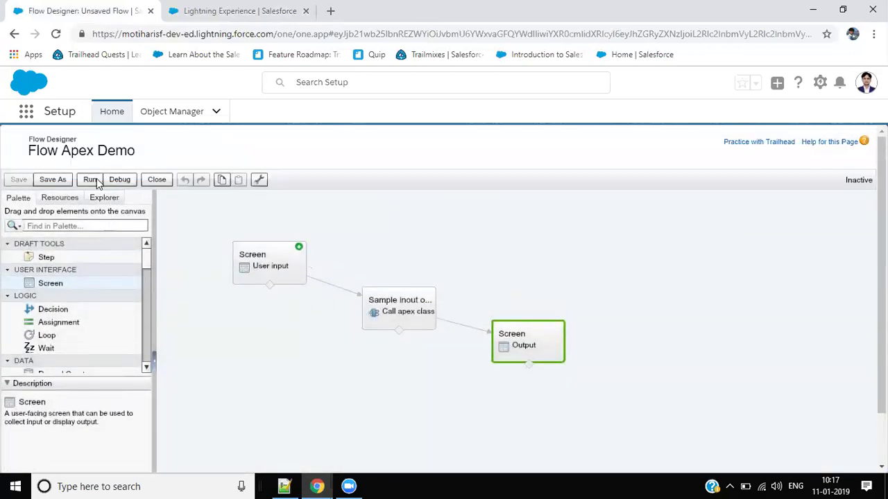
Run the flow, enter "Hello Apex" as the input text, and advance to the output screen
{"action": "left_click", "coordinate": [91, 180]}
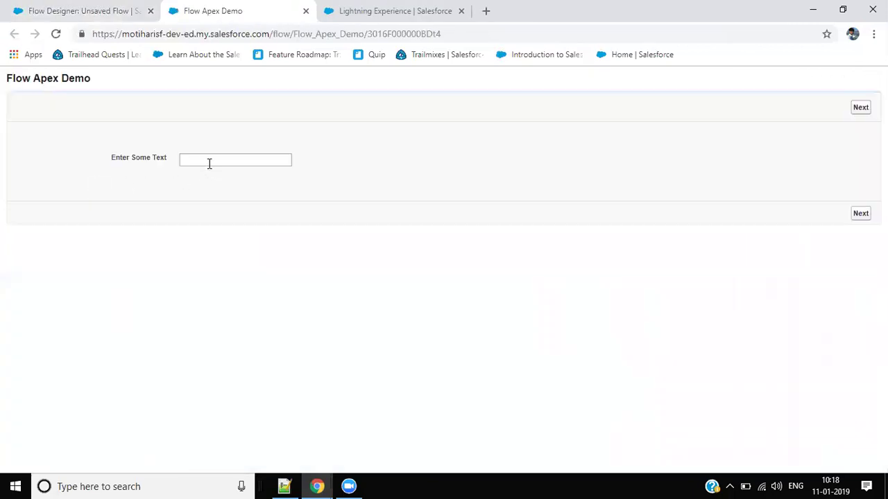
{"action": "left_click", "coordinate": [209, 161]}
{"action": "type", "text": "Hello Apex"}
{"action": "left_click", "coordinate": [860, 214]}
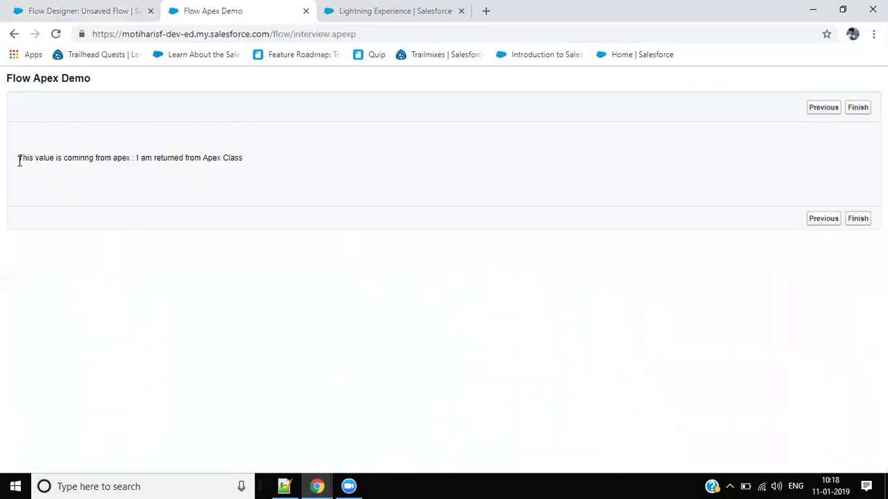
Copy the returned text "I am returned from Apex Class" from the output screen and search for it in the FlowPlugin class
{"action": "left_click_drag", "start_coordinate": [19, 157], "coordinate": [264, 158]}
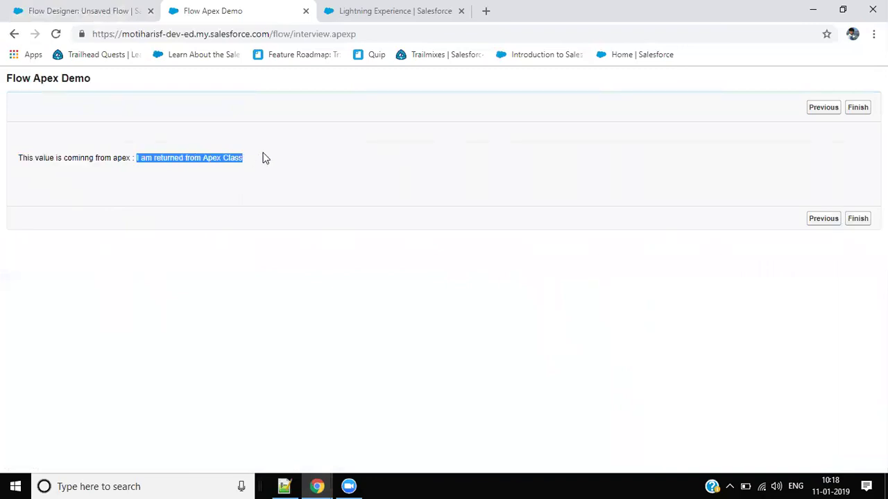
{"action": "key", "text": "ctrl+c"}
{"action": "left_click", "coordinate": [374, 10]}
{"action": "key", "text": "ctrl+f"}
{"action": "key", "text": "ctrl+v"}
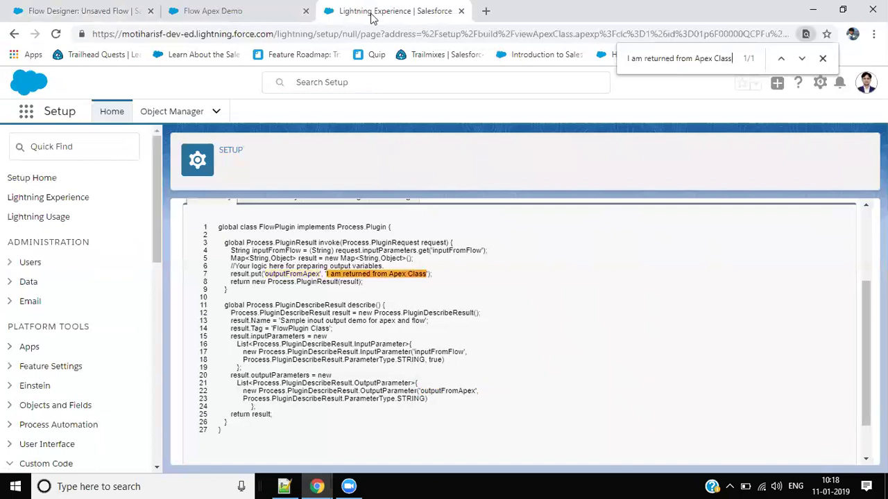
Examine how the FlowPlugin invoke method puts the return value into the result, and review the describe method
{"action": "left_click_drag", "start_coordinate": [328, 274], "coordinate": [428, 272]}
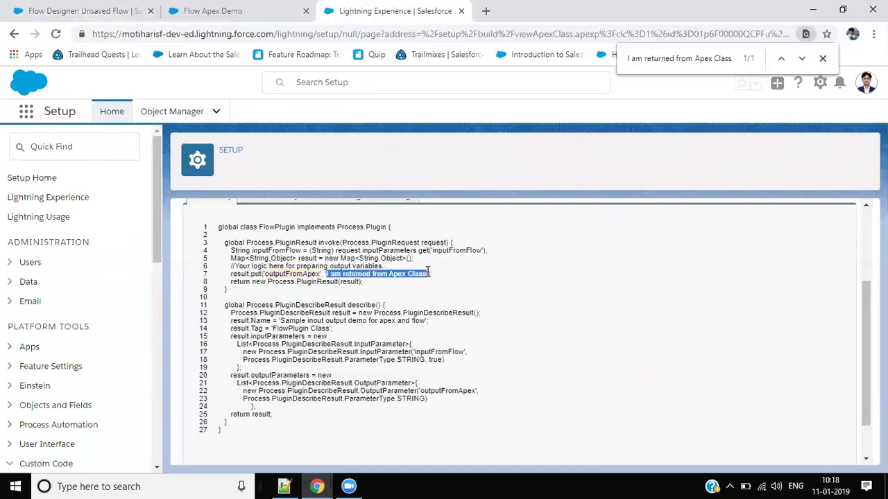
{"action": "left_click_drag", "start_coordinate": [227, 266], "coordinate": [395, 258]}
{"action": "left_click_drag", "start_coordinate": [230, 276], "coordinate": [303, 275]}
{"action": "double_click", "coordinate": [304, 274]}
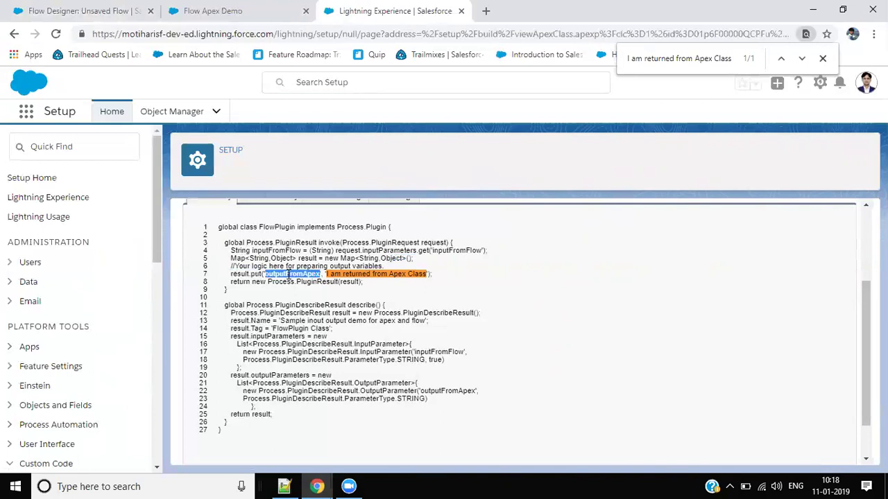
{"action": "left_click_drag", "start_coordinate": [228, 275], "coordinate": [317, 276]}
{"action": "left_click", "coordinate": [306, 349]}
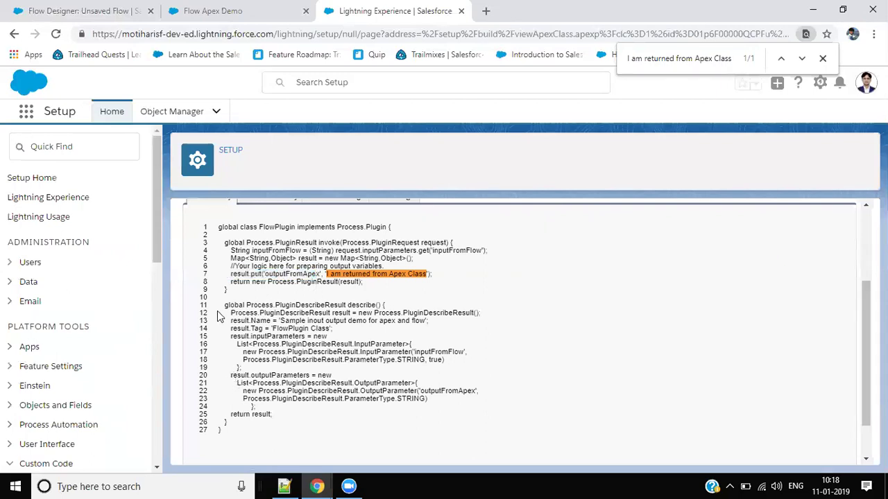
{"action": "left_click_drag", "start_coordinate": [219, 306], "coordinate": [364, 415]}
{"action": "left_click", "coordinate": [337, 332]}
Search the FlowPlugin code for the output parameter name outputFromApex
{"action": "double_click", "coordinate": [276, 276]}
{"action": "key", "text": "ctrl+c"}
{"action": "key", "text": "ctrl+f"}
{"action": "key", "text": "ctrl+v"}
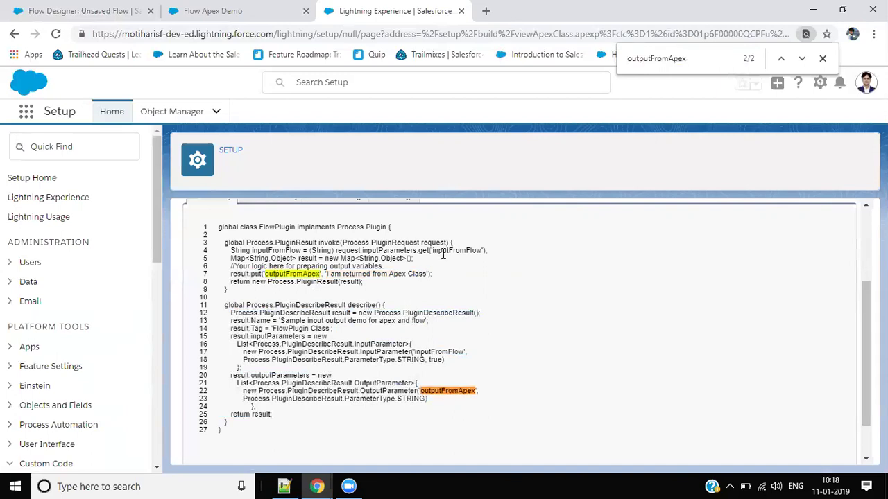
Search the FlowPlugin code for inputFromFlow, review the class code, and return to the flow in Flow Designer
{"action": "double_click", "coordinate": [449, 250]}
{"action": "key", "text": "ctrl+c"}
{"action": "key", "text": "ctrl+f"}
{"action": "key", "text": "ctrl+v"}
{"action": "left_click_drag", "start_coordinate": [219, 227], "coordinate": [364, 384]}
{"action": "left_click", "coordinate": [75, 8]}
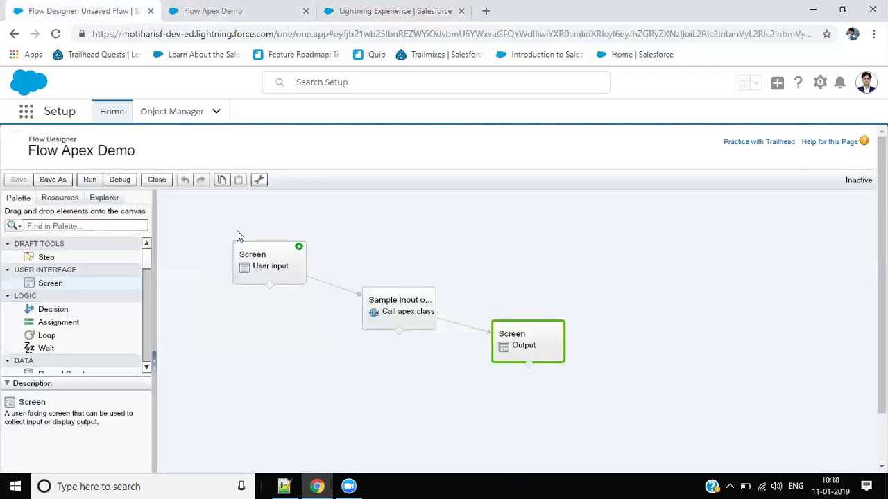